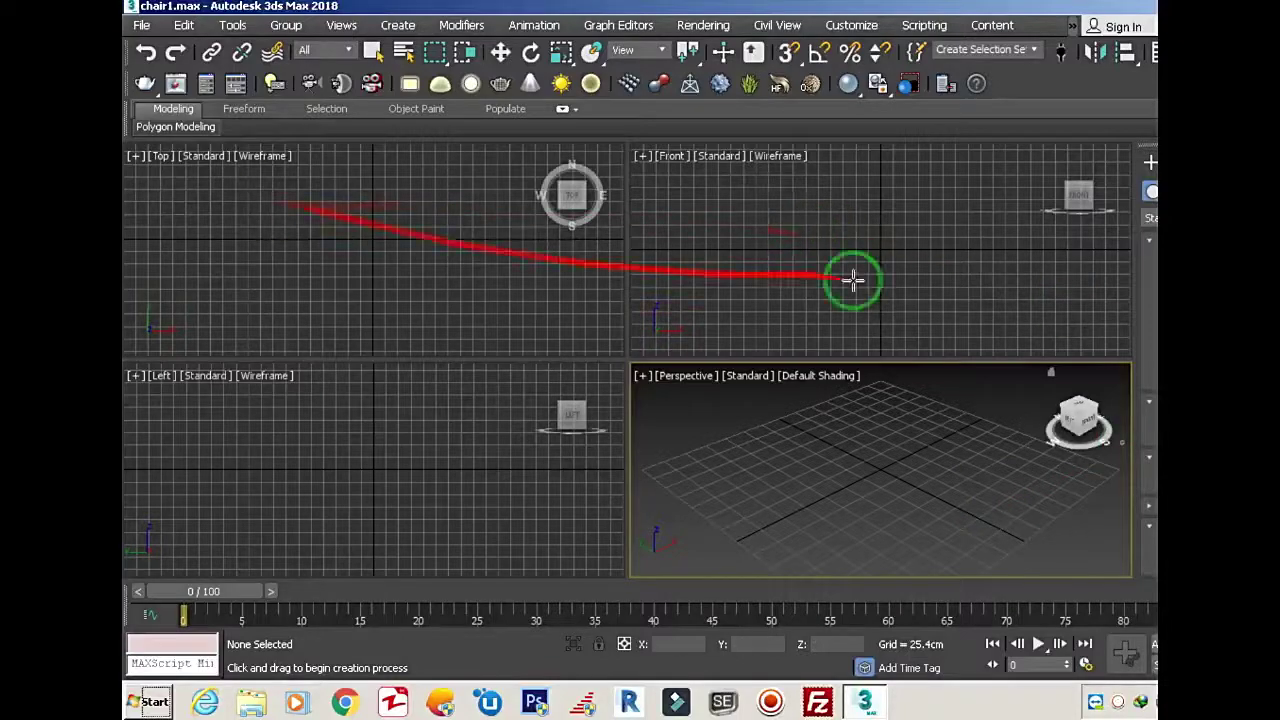
Step: Create a reference plane in the Left view and add a new Standard material
left_click_drag(257, 423, 531, 557)
key("w")
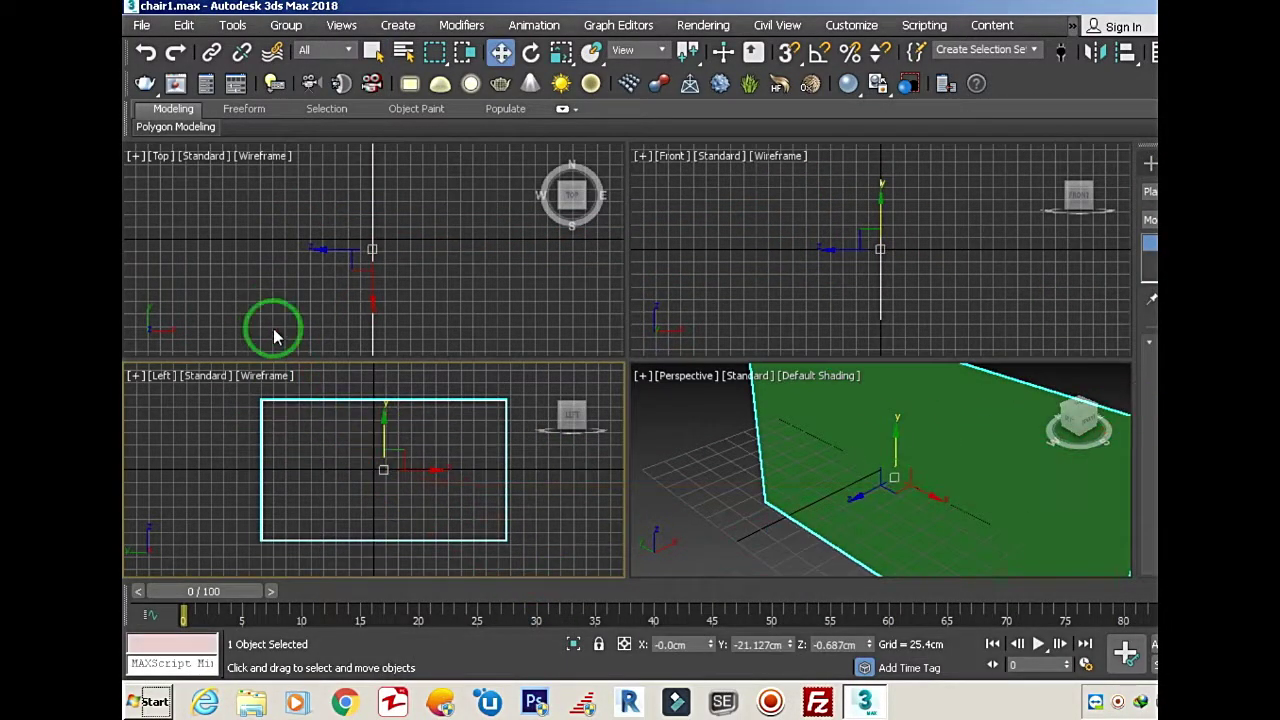
key("m")
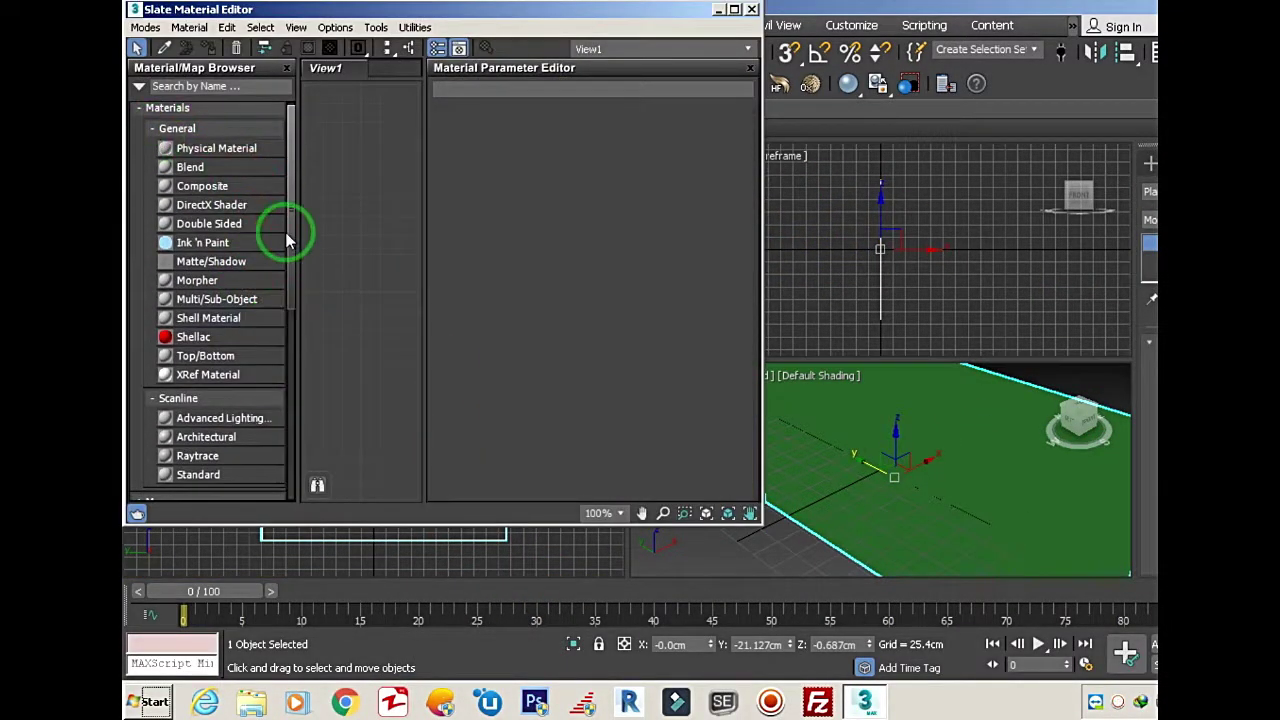
scroll(287, 241, "down", 5)
left_click_drag(189, 206, 500, 114)
Step: Give the material a Bitmap diffuse map of the wiggle chair photo and assign it to the plane
double_click(457, 114)
left_click(628, 203)
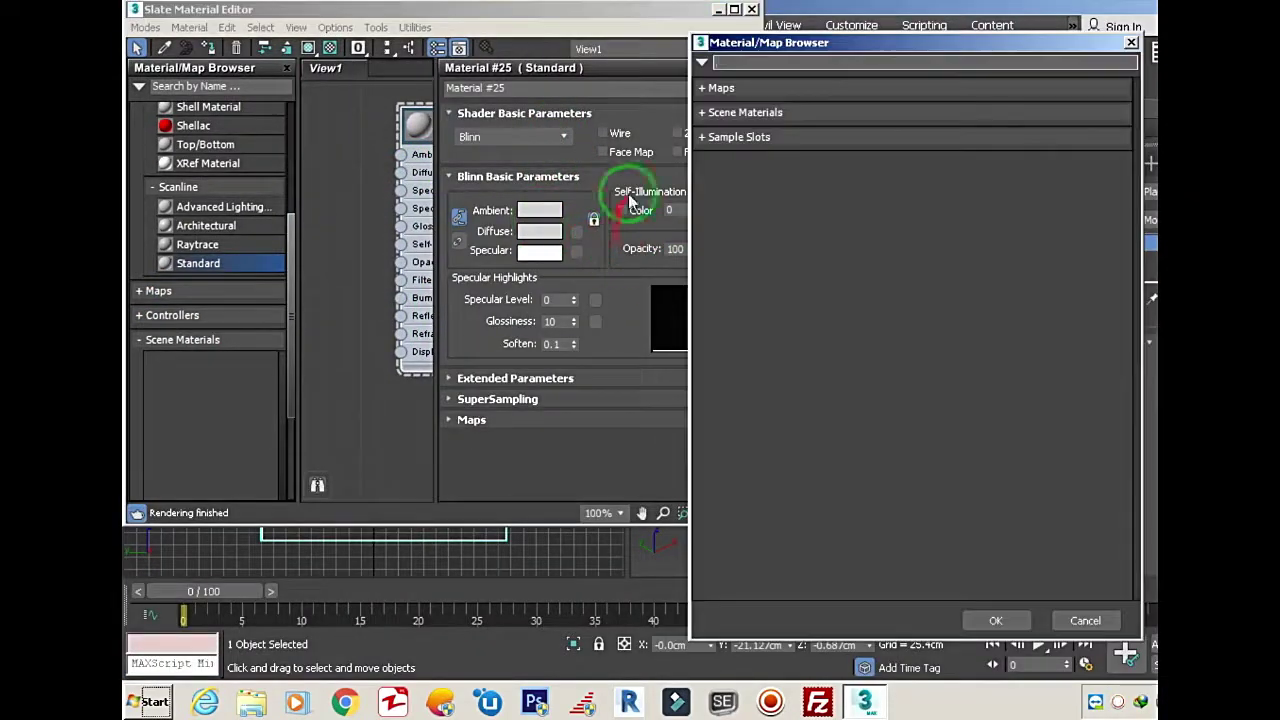
double_click(280, 237)
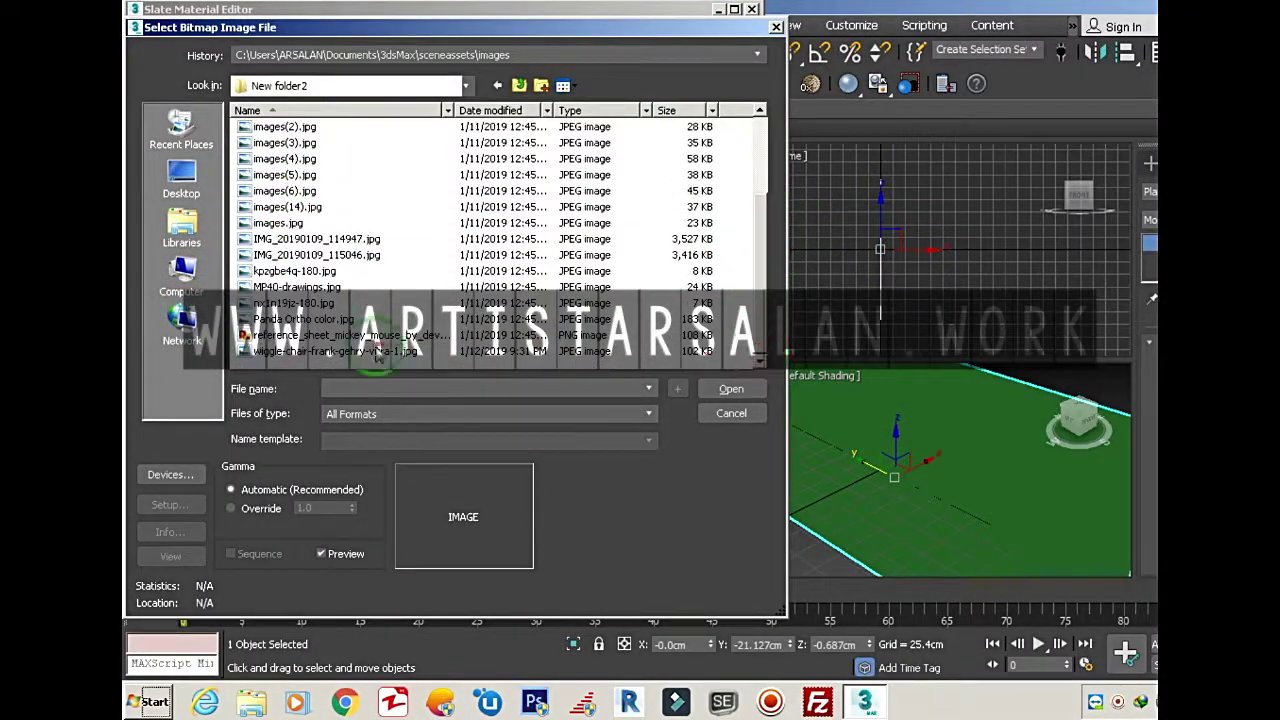
double_click(378, 350)
right_click(330, 130)
left_click(677, 63)
Step: Switch the Left view to Default Shading and freeze the reference plane
left_click(263, 385)
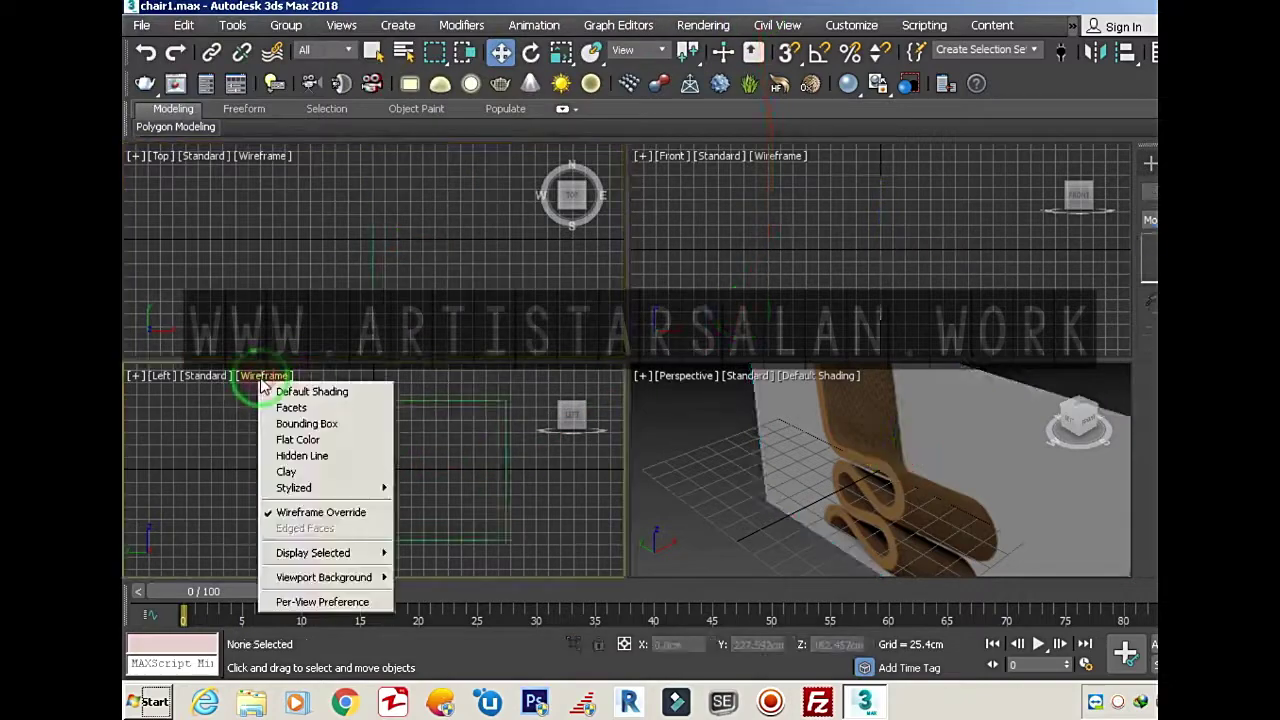
left_click(310, 391)
left_click(220, 470)
right_click(577, 393)
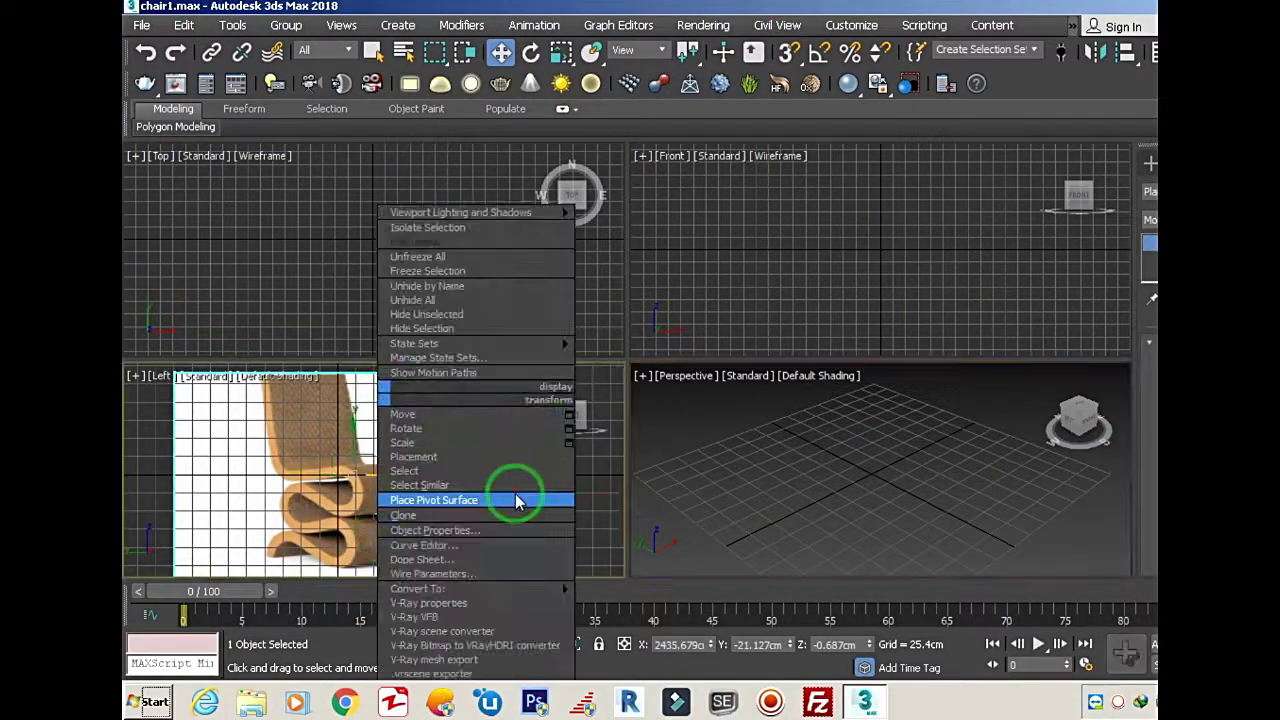
left_click(488, 414)
Step: Turn off Show Frozen in Gray in the plane's Object Properties
left_click(737, 449)
right_click(1066, 266)
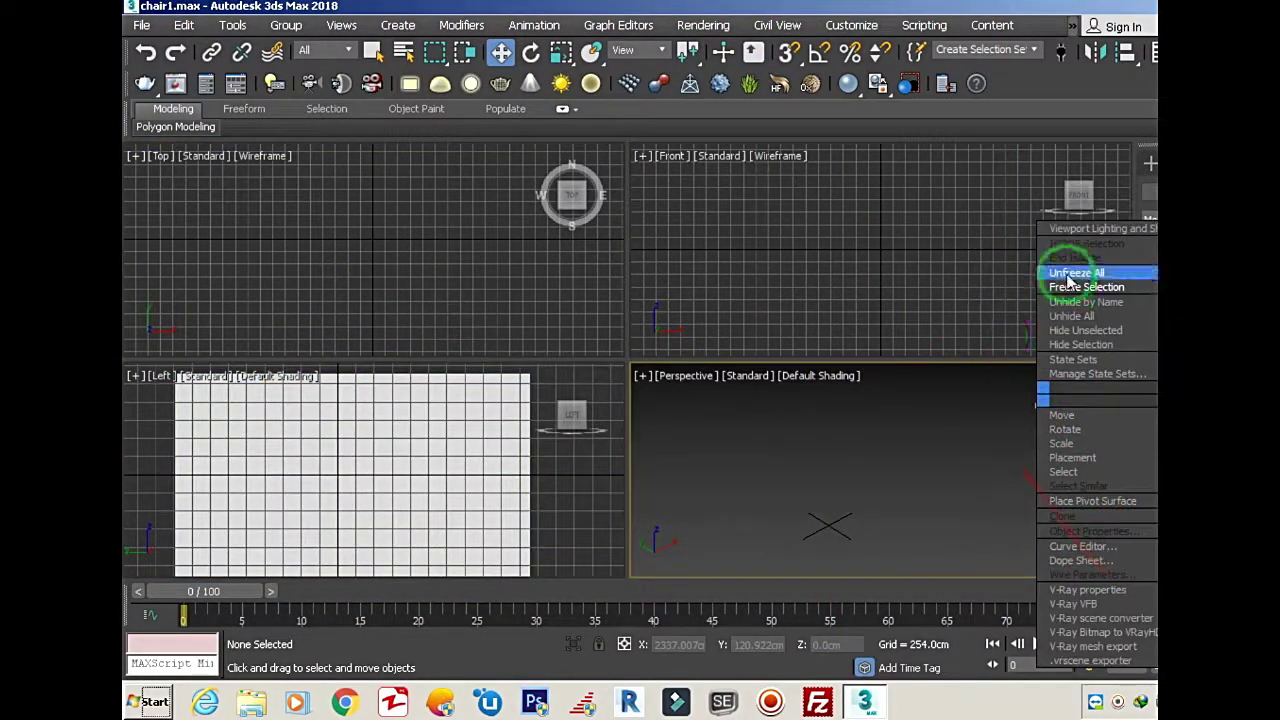
left_click(804, 482)
key("g")
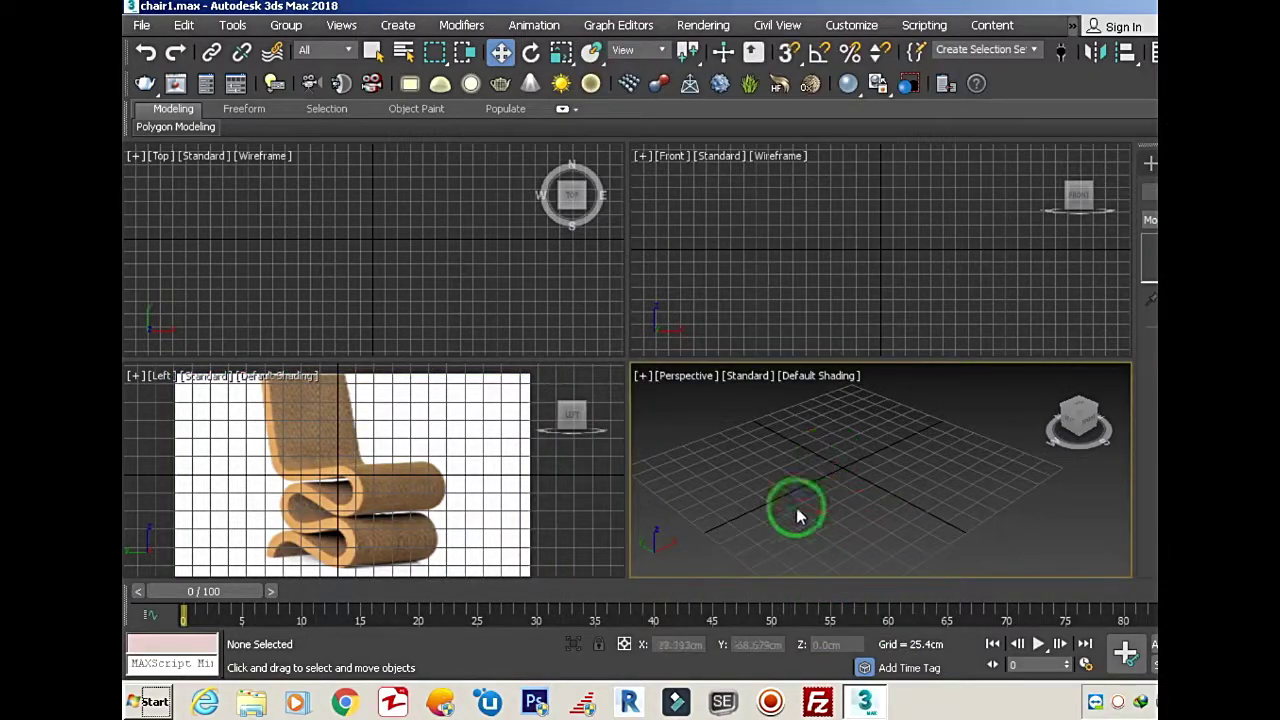
left_click(820, 250)
left_click(350, 227)
left_click(1120, 190)
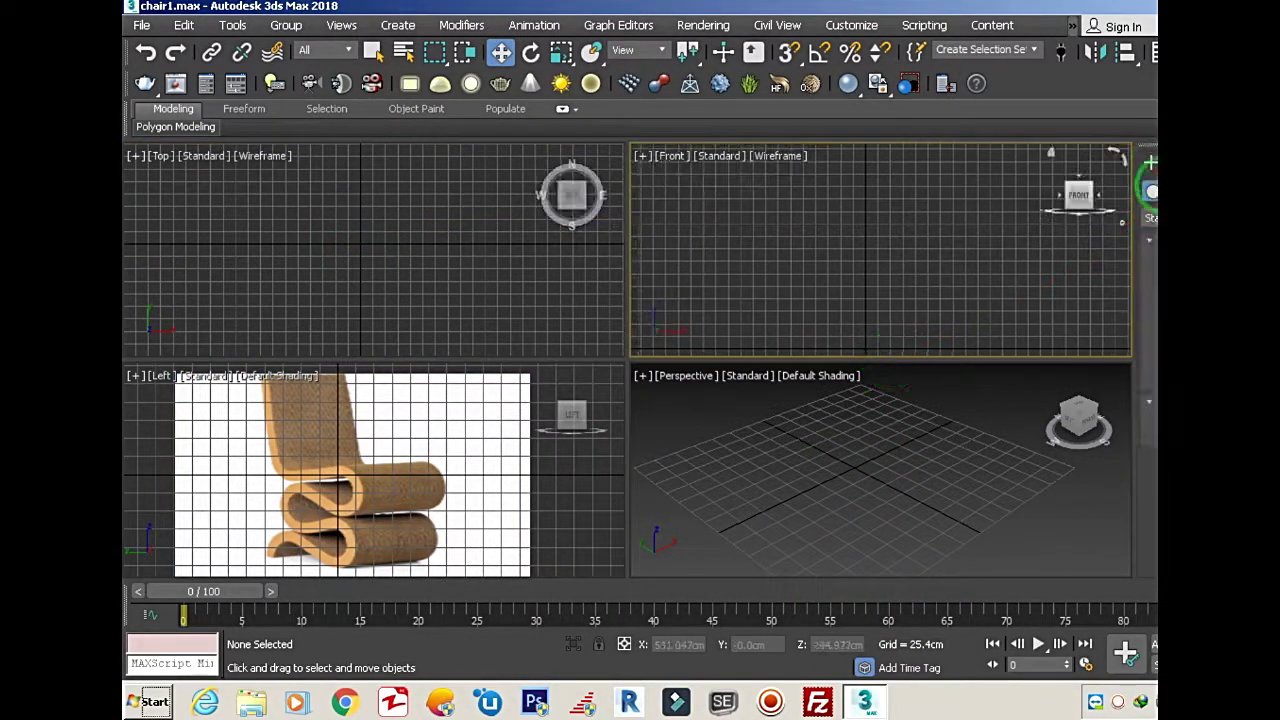
Step: Create a thin box in the Front view and move it onto the chair's lower front
mouse_move(791, 336)
left_mouse_down()
mouse_move(884, 323)
mouse_move(863, 323)
mouse_move(900, 275)
left_mouse_up()
left_click(833, 330)
left_click(1123, 423)
key("w")
left_click_drag(337, 414, 333, 572)
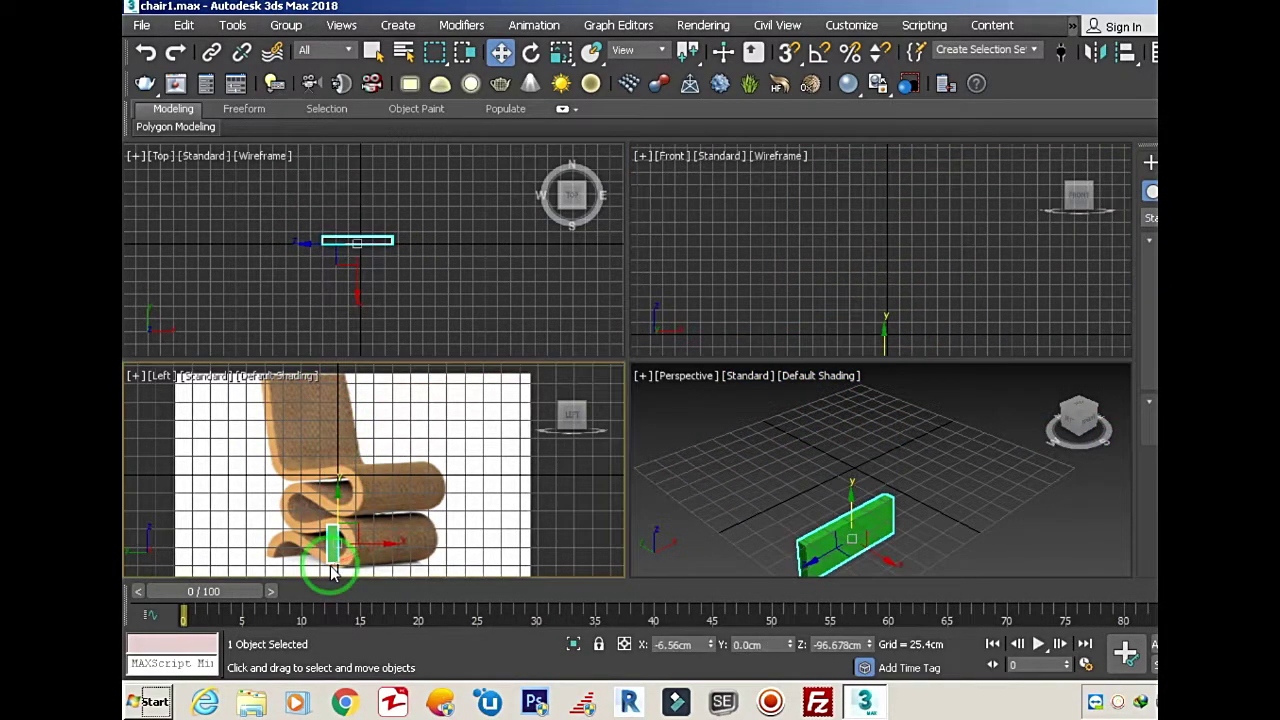
Step: Convert the box to an editable poly in the Left view
key("l")
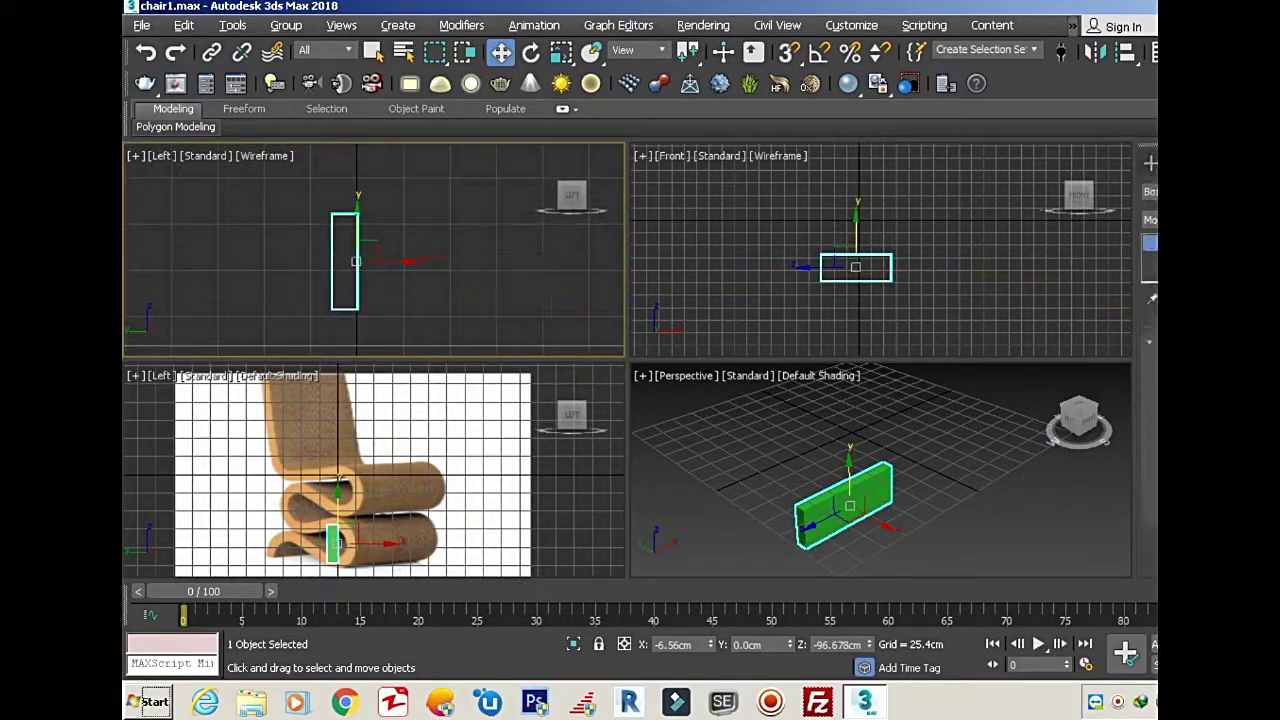
right_click(553, 290)
left_click(593, 499)
left_click(886, 271)
Step: Extrude the box's top face about 46.582cm, rotating each new segment along the lower loop
key("2")
left_click(423, 229)
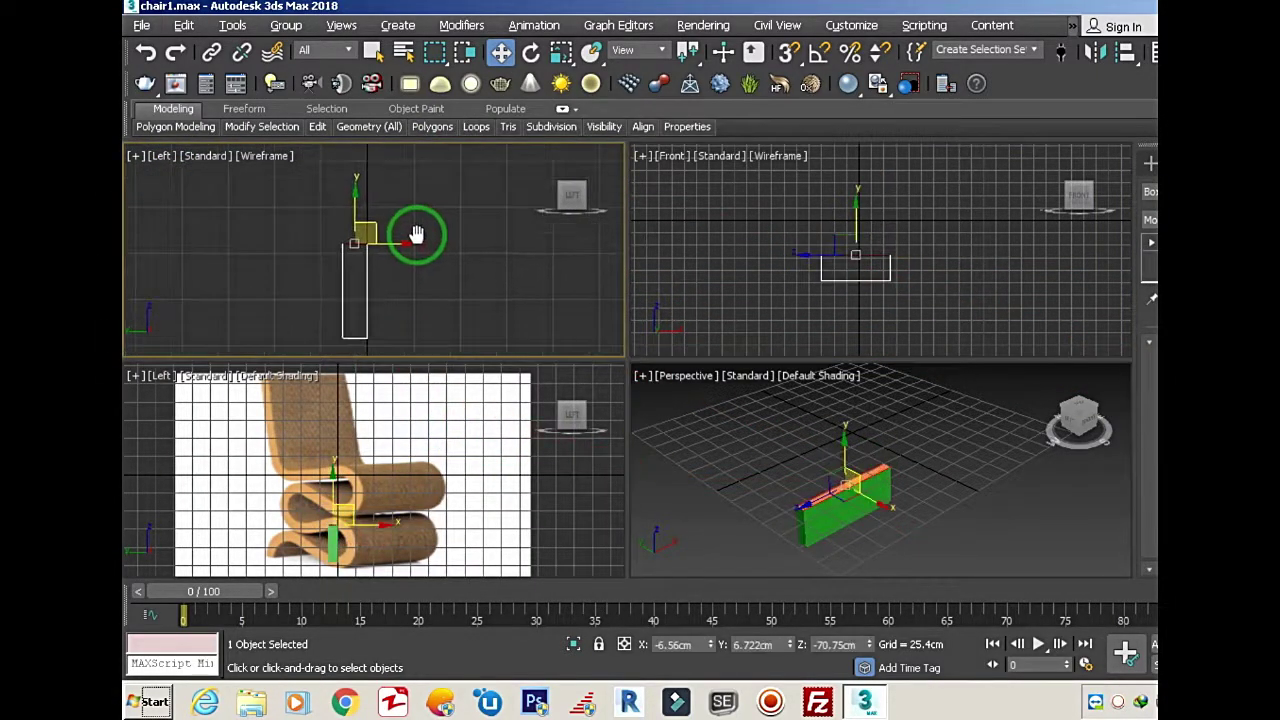
key("shift+e")
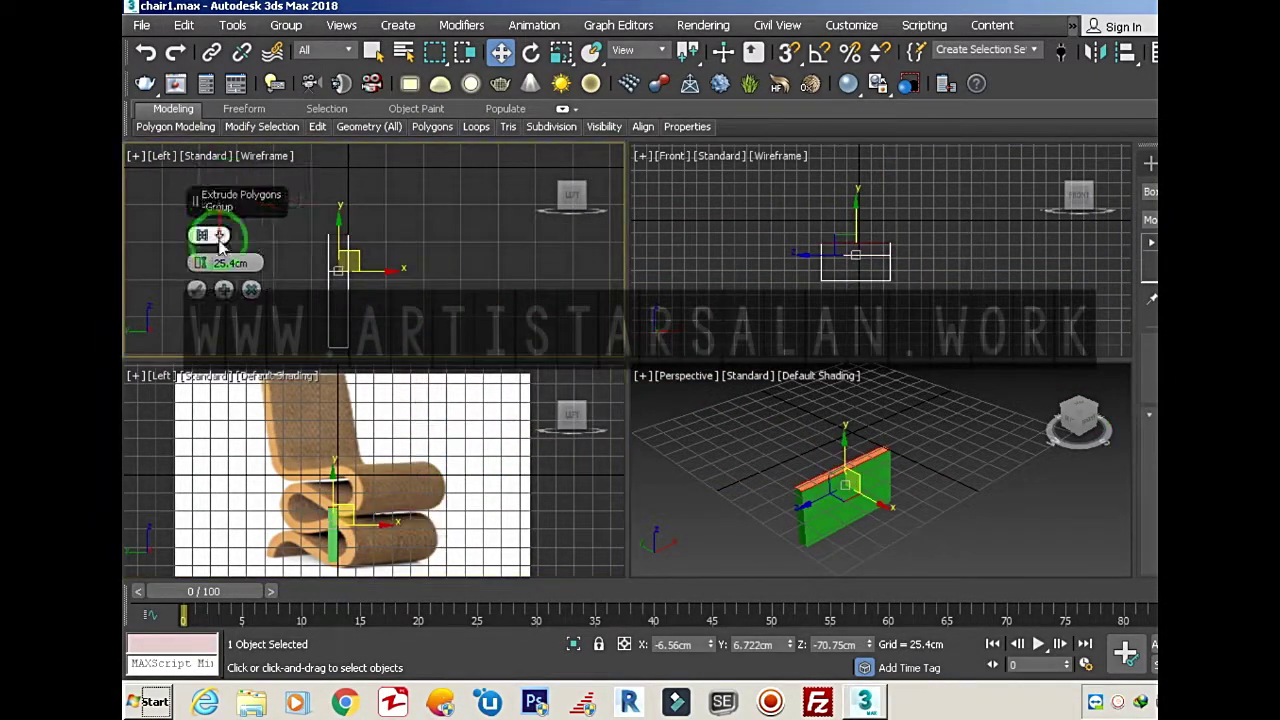
key("e")
mouse_move(403, 303)
left_mouse_down()
mouse_move(459, 283)
mouse_move(446, 214)
left_mouse_up()
left_click_drag(200, 263, 208, 275)
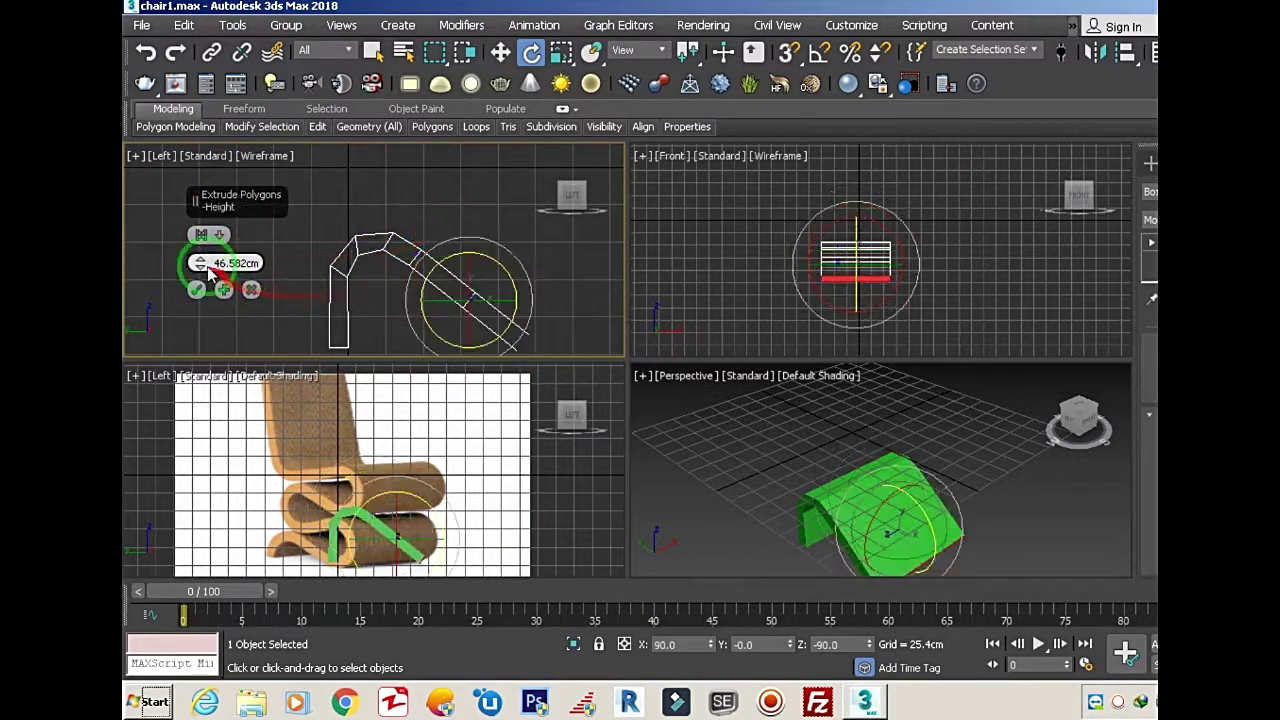
left_click(224, 289)
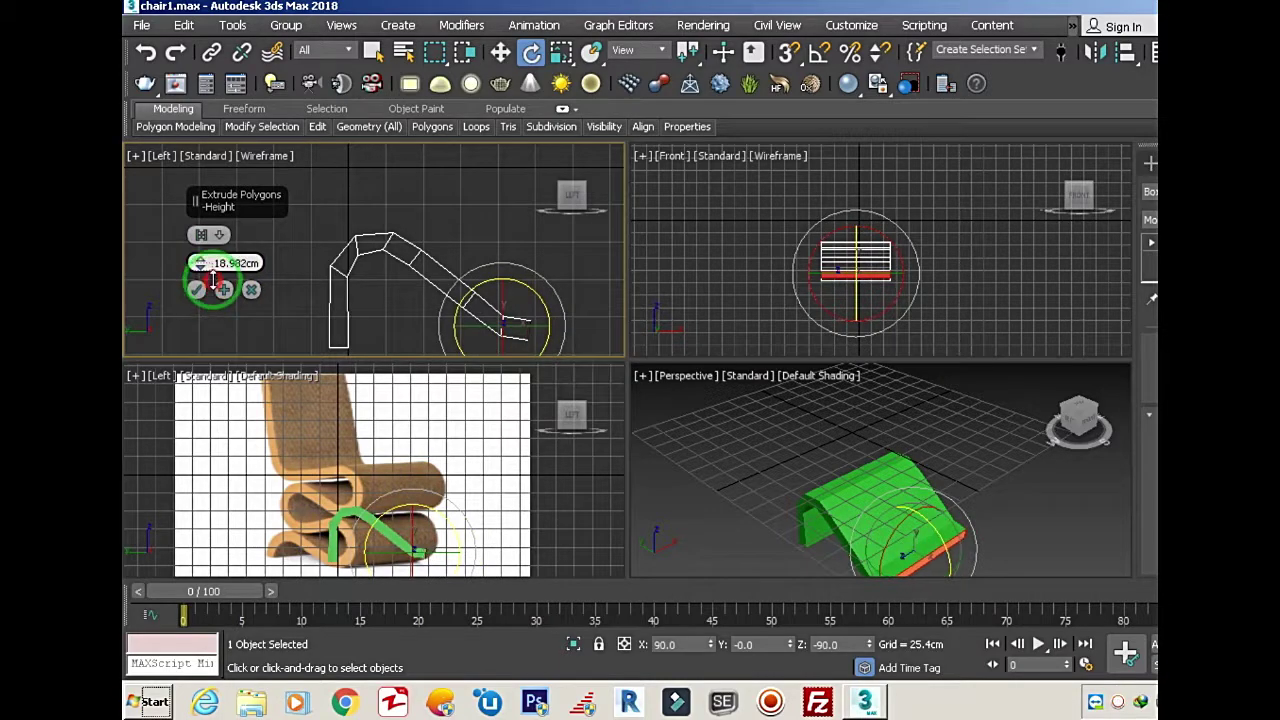
mouse_move(430, 280)
left_mouse_down()
mouse_move(409, 259)
mouse_move(479, 259)
left_mouse_up()
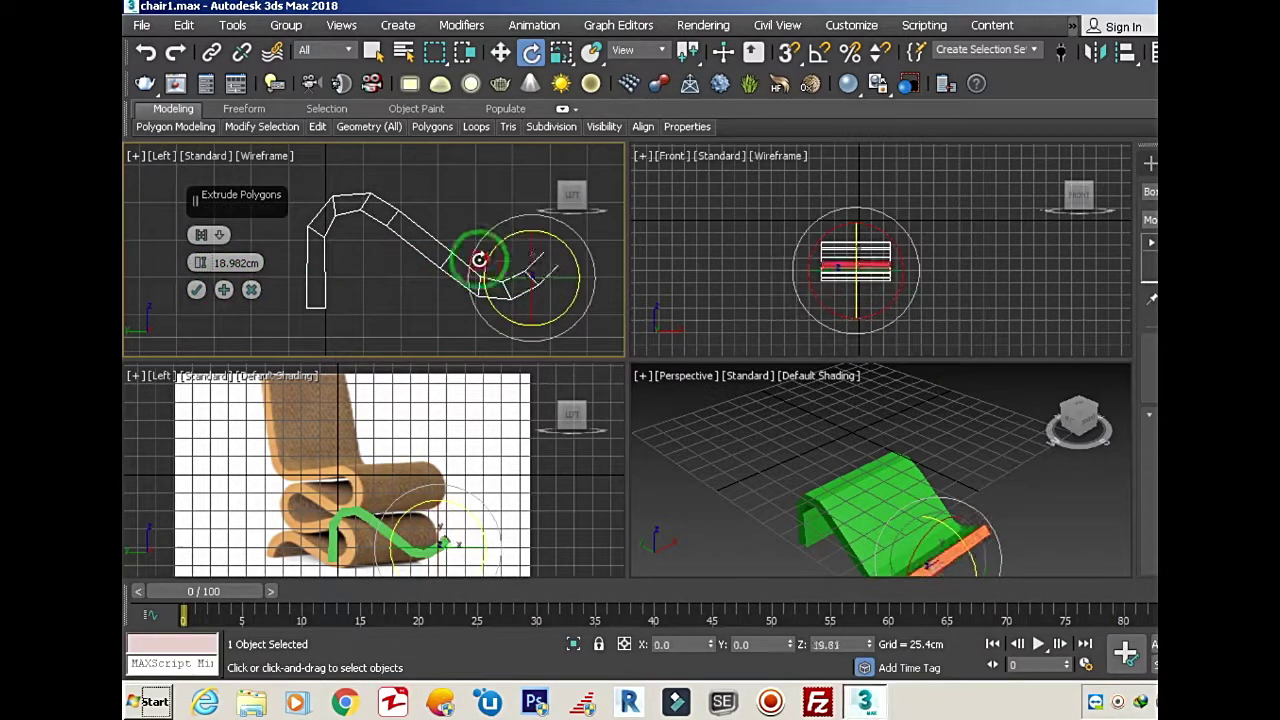
left_click(224, 289)
Step: Add extruded segments that turn upward around the lower loop
key("w")
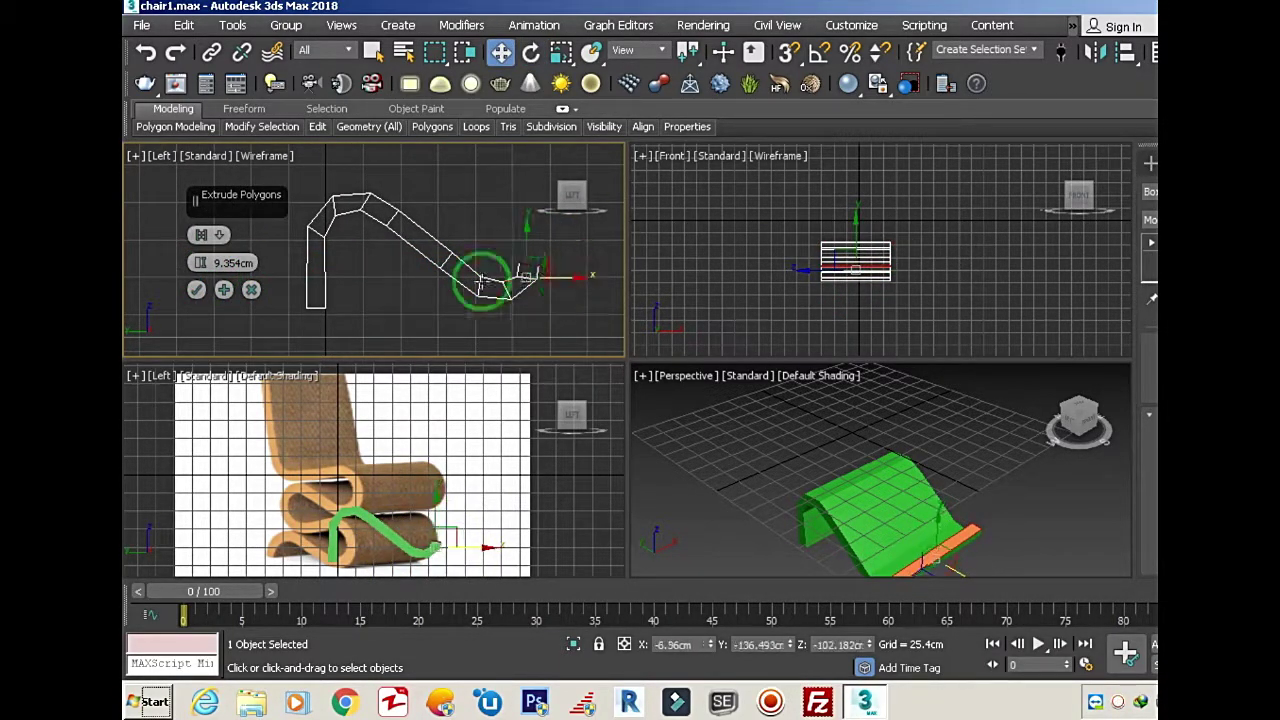
key("e")
mouse_move(564, 234)
left_mouse_down()
mouse_move(506, 162)
mouse_move(447, 182)
mouse_move(486, 286)
left_mouse_up()
left_click(224, 290)
left_click(224, 290)
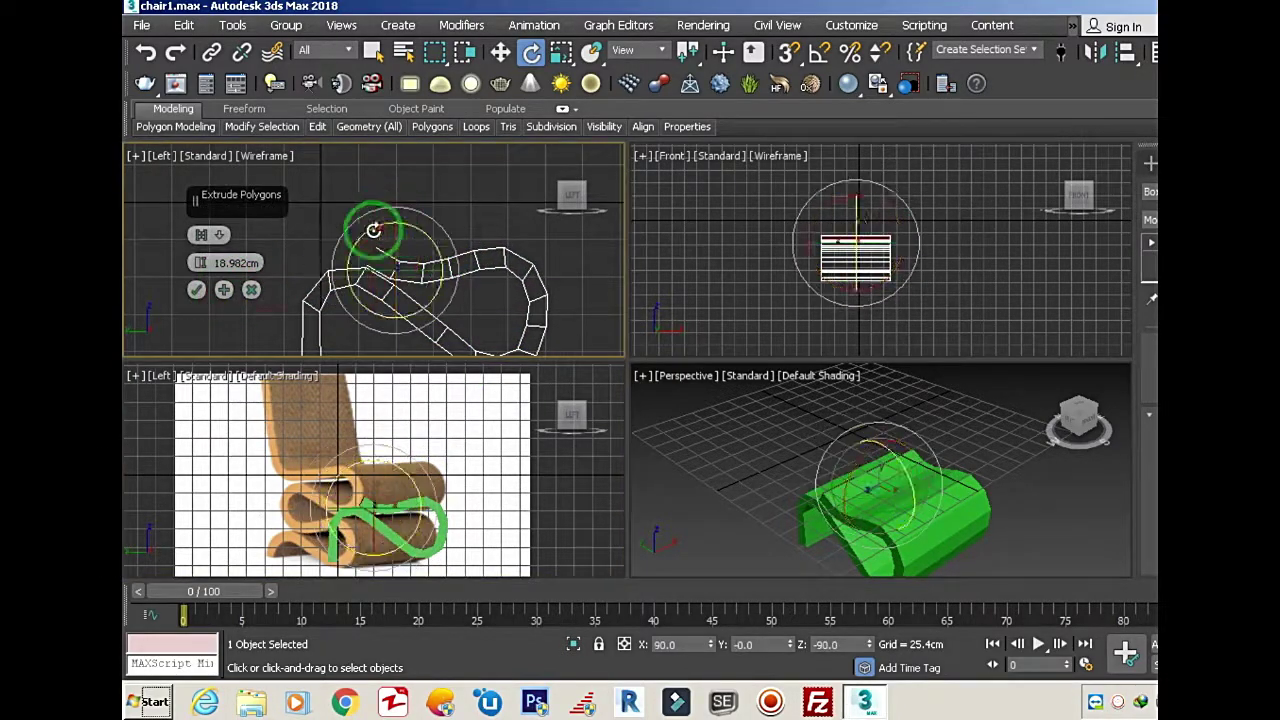
mouse_move(429, 251)
left_mouse_down()
mouse_move(433, 276)
mouse_move(453, 198)
left_mouse_up()
left_click_drag(466, 242, 466, 201)
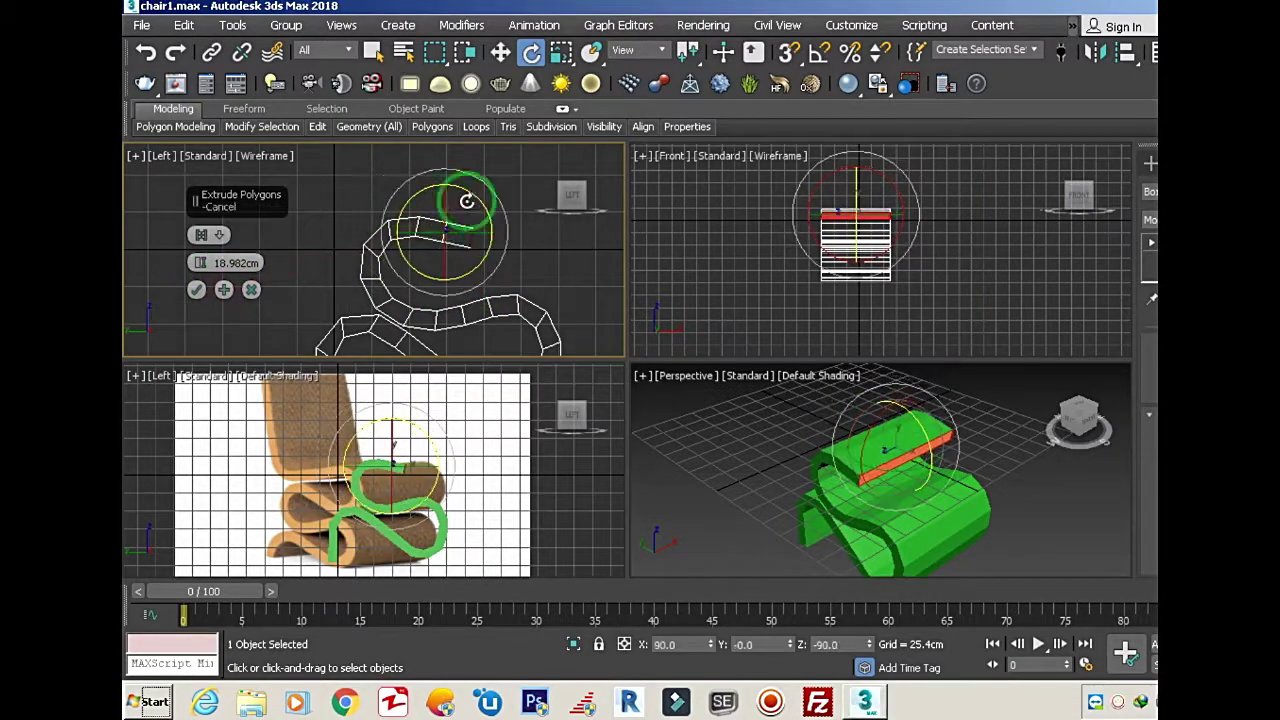
left_click(237, 294)
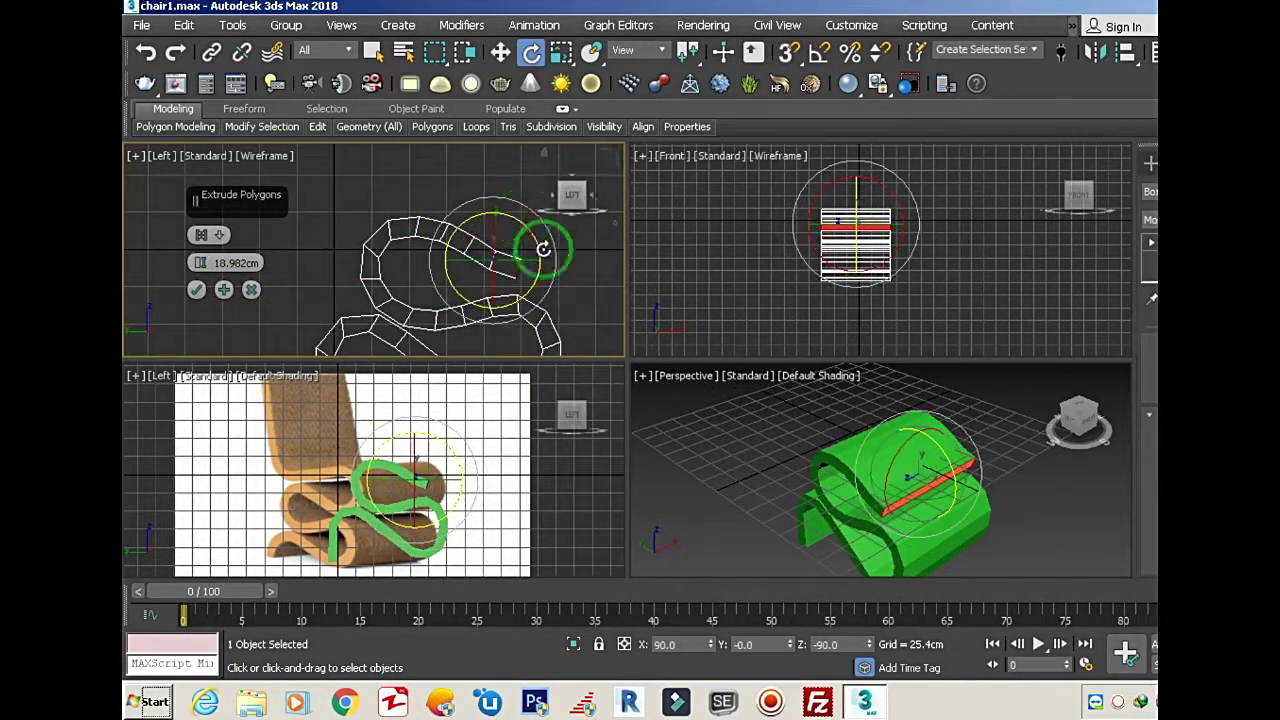
Step: Add and rotate further segments to follow the chair's curve toward the upper loop
key("r")
key("e")
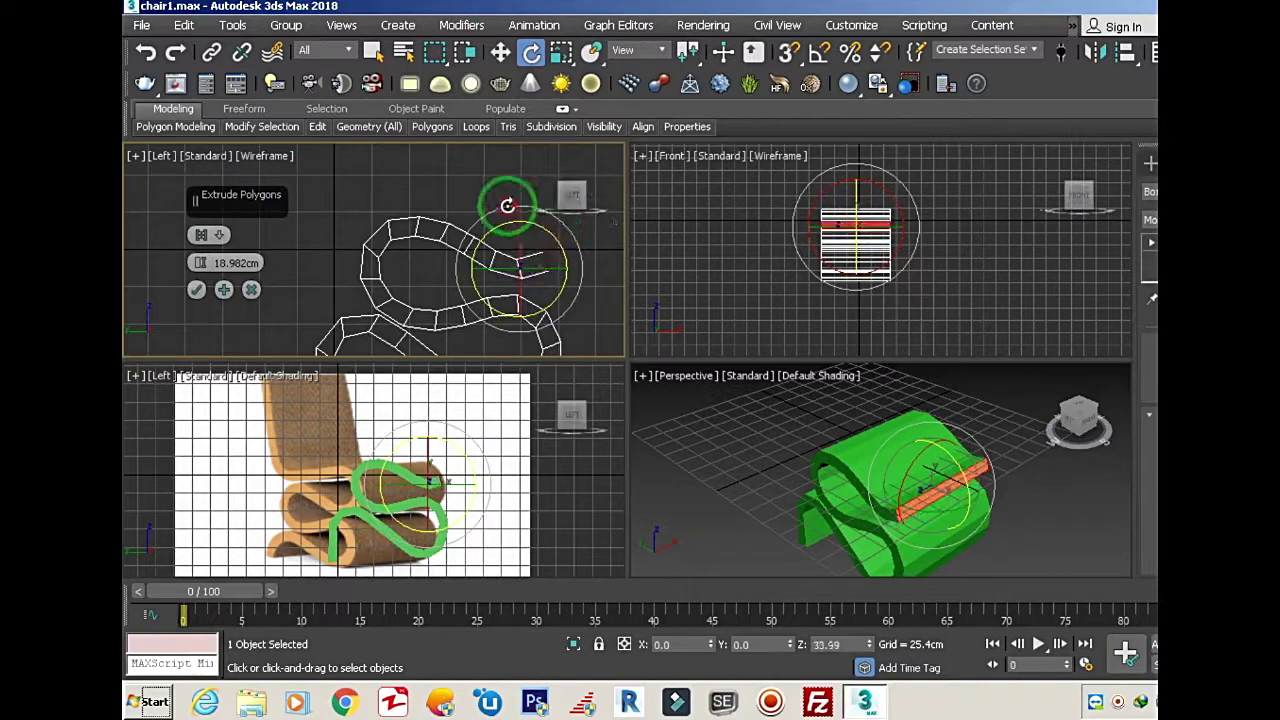
left_click_drag(507, 206, 523, 189)
scroll(371, 286, "down", 2)
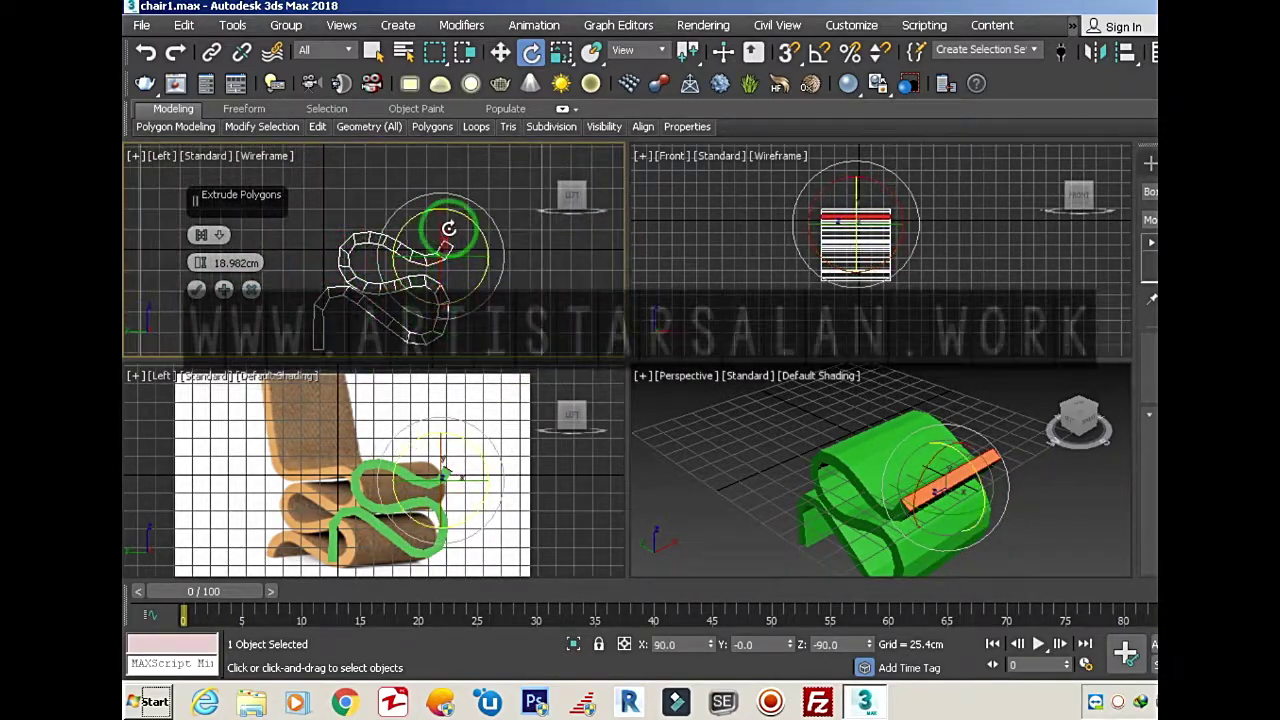
left_click(223, 289)
left_click_drag(449, 229, 337, 271)
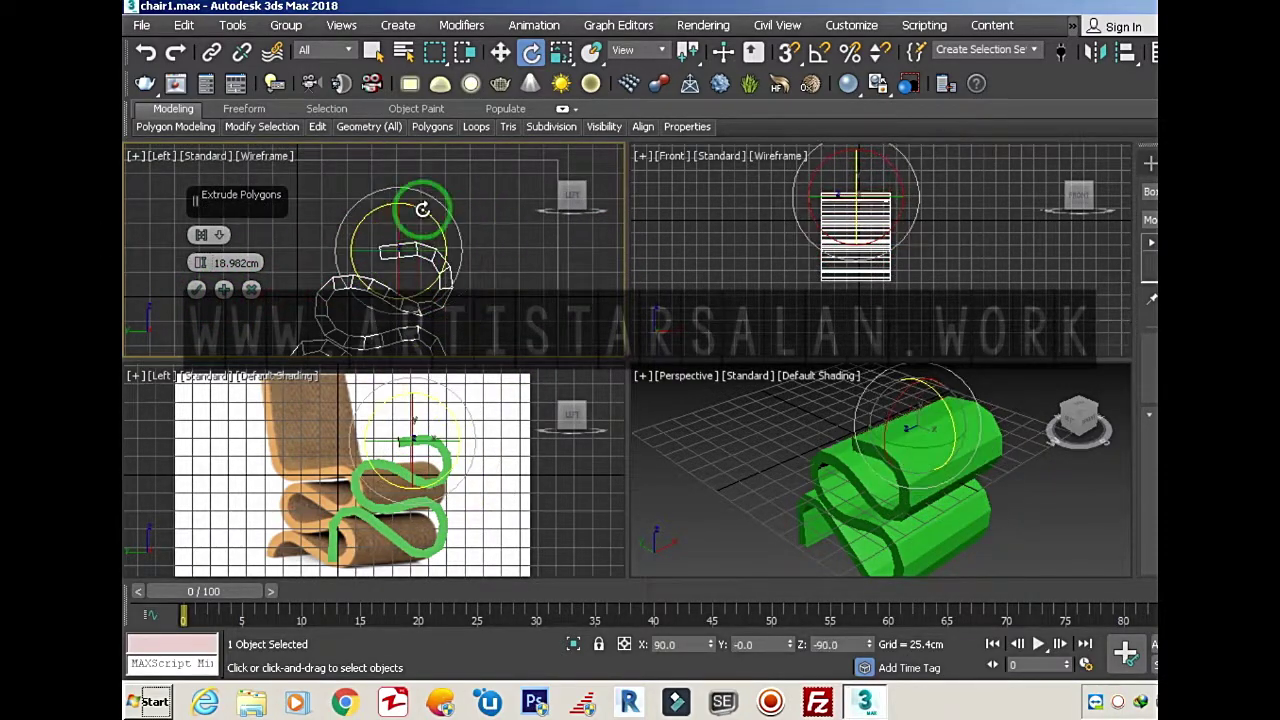
left_click_drag(423, 210, 353, 274)
left_click_drag(348, 202, 251, 303)
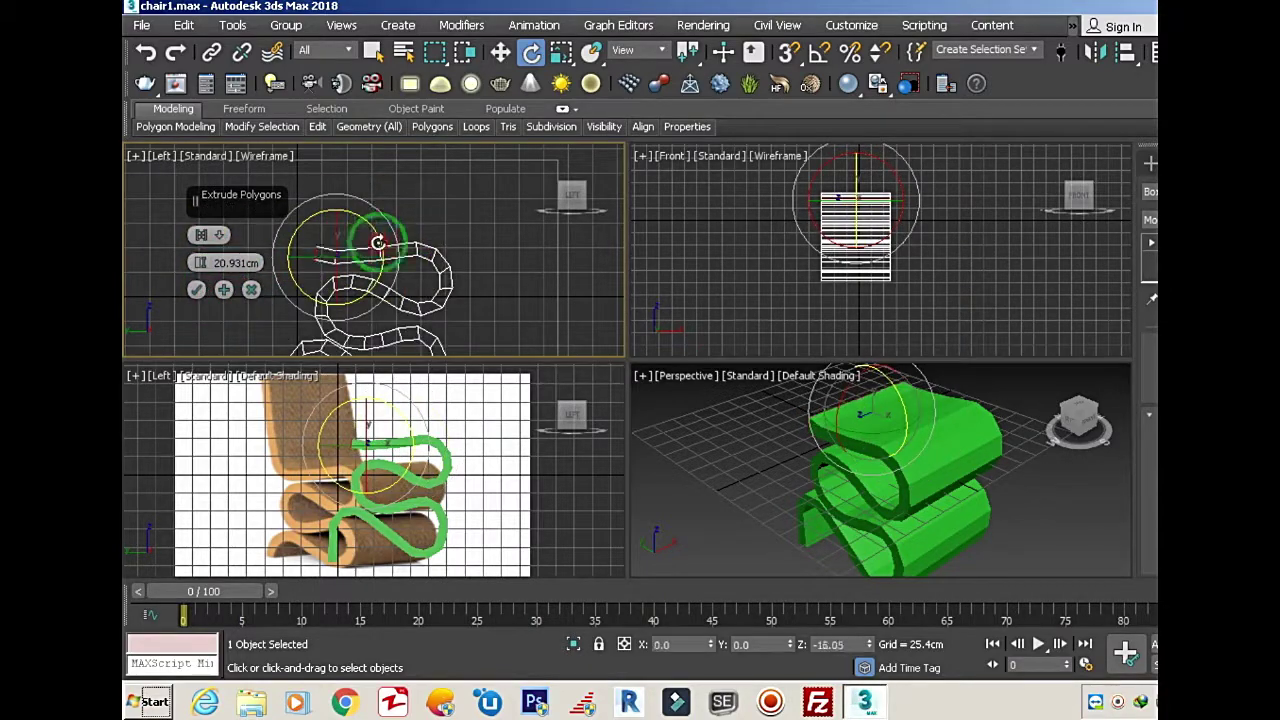
left_click_drag(378, 243, 320, 209)
middle_click_drag(320, 209, 428, 214)
left_click_drag(428, 214, 452, 296)
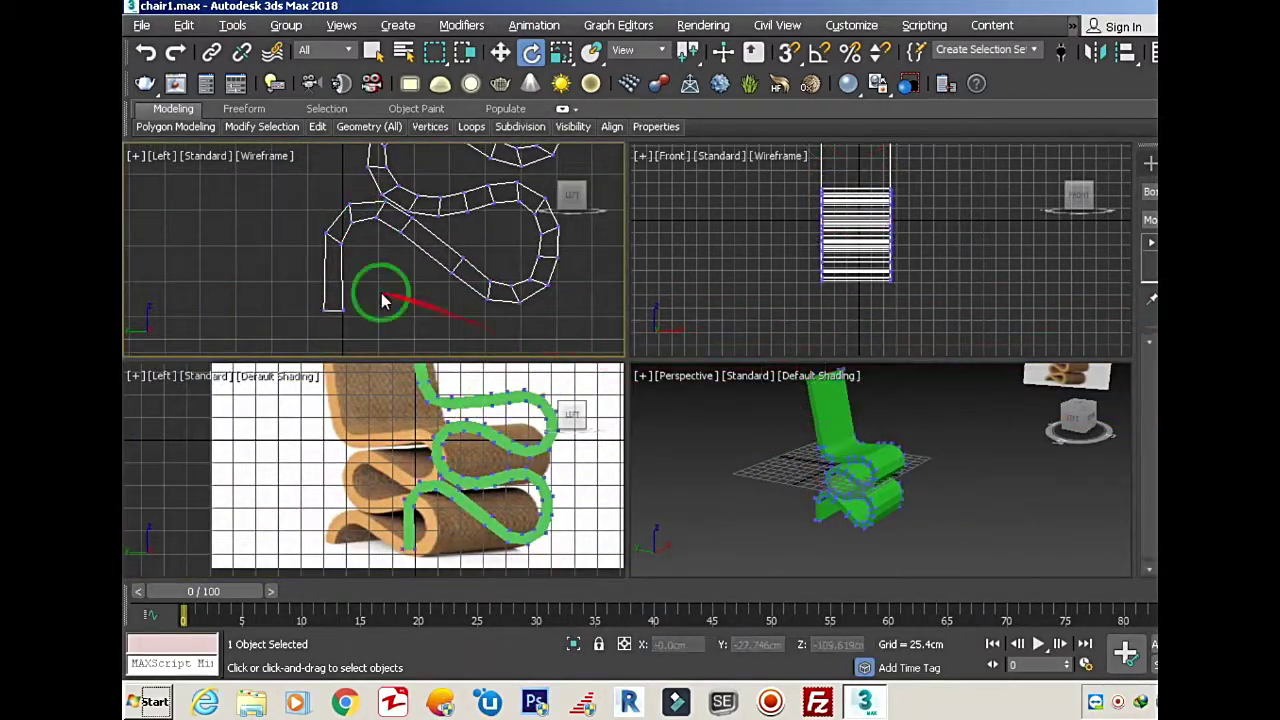
Step: Move the lower-loop vertices so the profile fits the base in the reference
key("w")
left_click_drag(333, 306, 335, 231)
left_click_drag(328, 278, 295, 228)
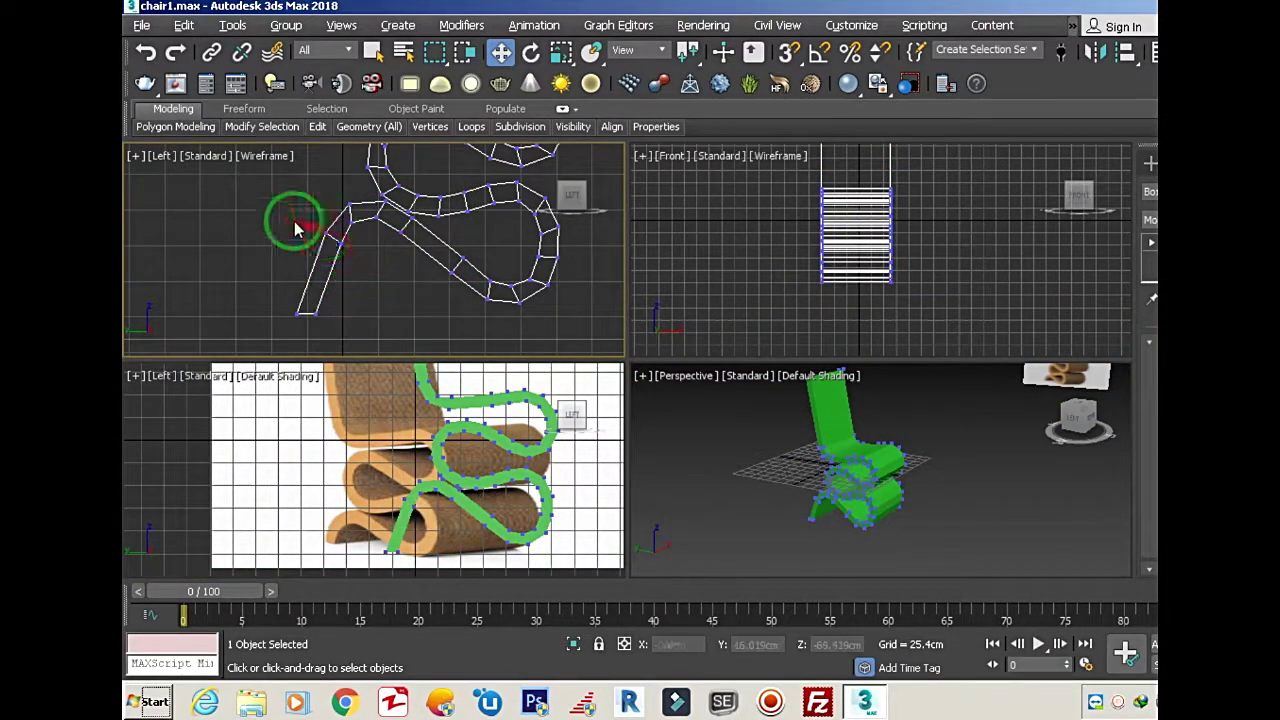
left_click_drag(330, 272, 397, 201)
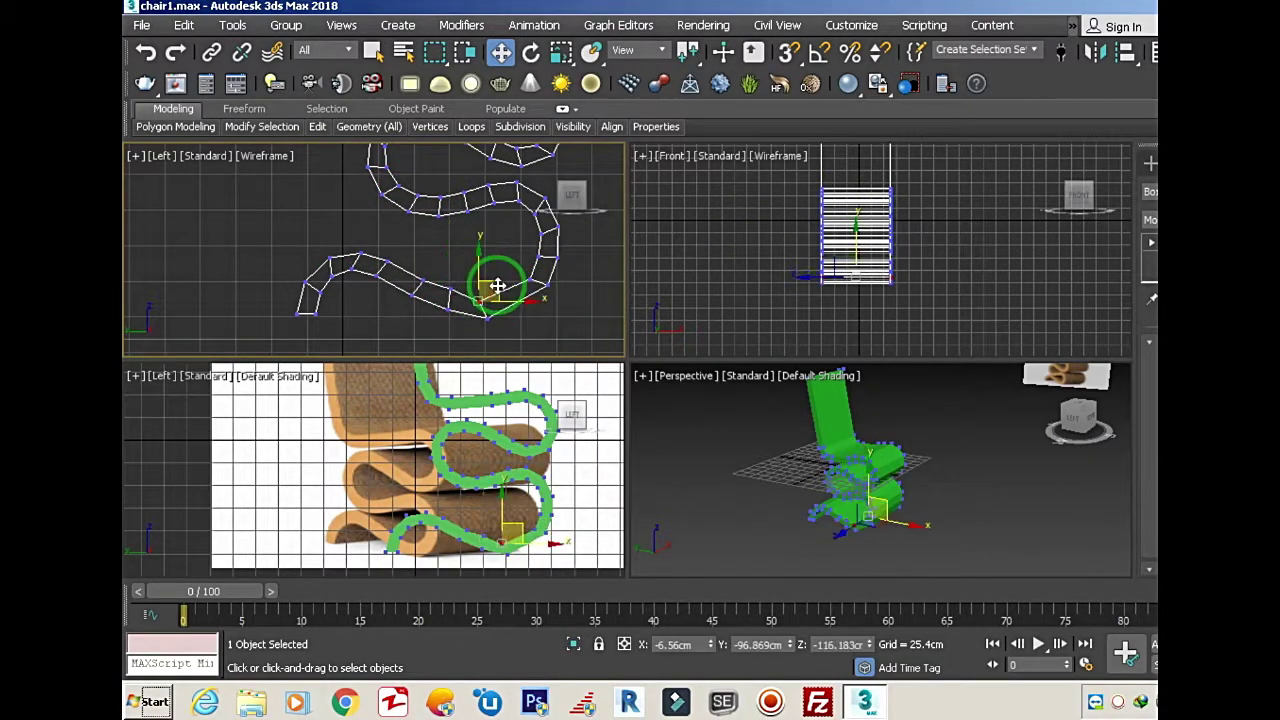
left_click_drag(543, 300, 529, 288)
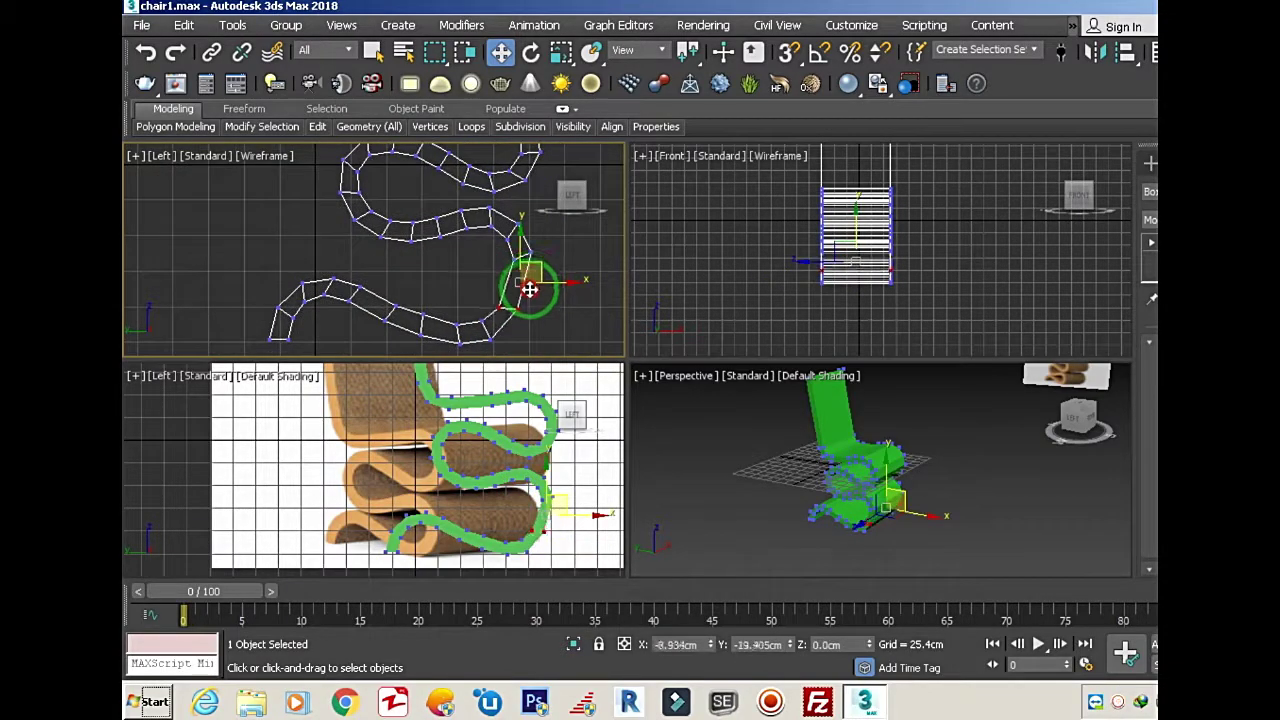
mouse_move(516, 338)
left_mouse_down()
mouse_move(376, 240)
mouse_move(501, 249)
left_mouse_up()
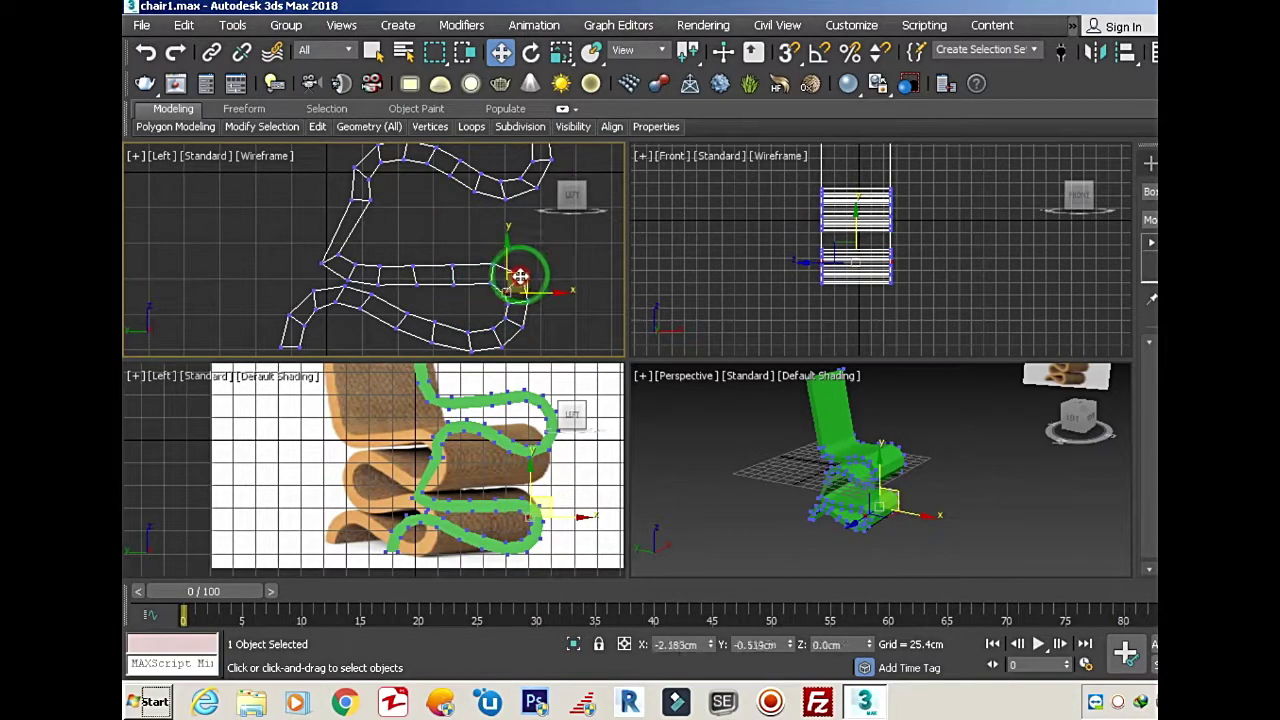
middle_click_drag(472, 268, 385, 200)
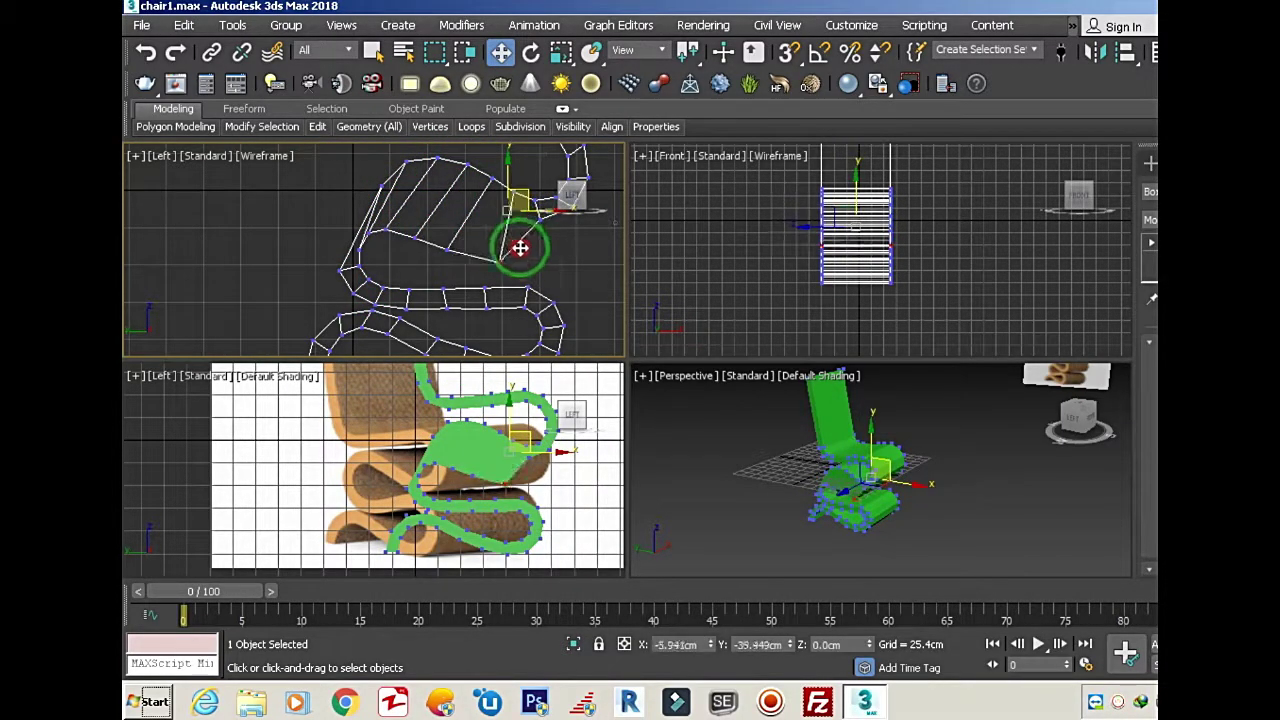
Step: Move the seat vertex and the chair-back top vertex onto the reference outline
mouse_move(537, 220)
middle_mouse_down()
mouse_move(371, 223)
mouse_move(423, 149)
mouse_move(320, 215)
mouse_move(344, 215)
middle_mouse_up()
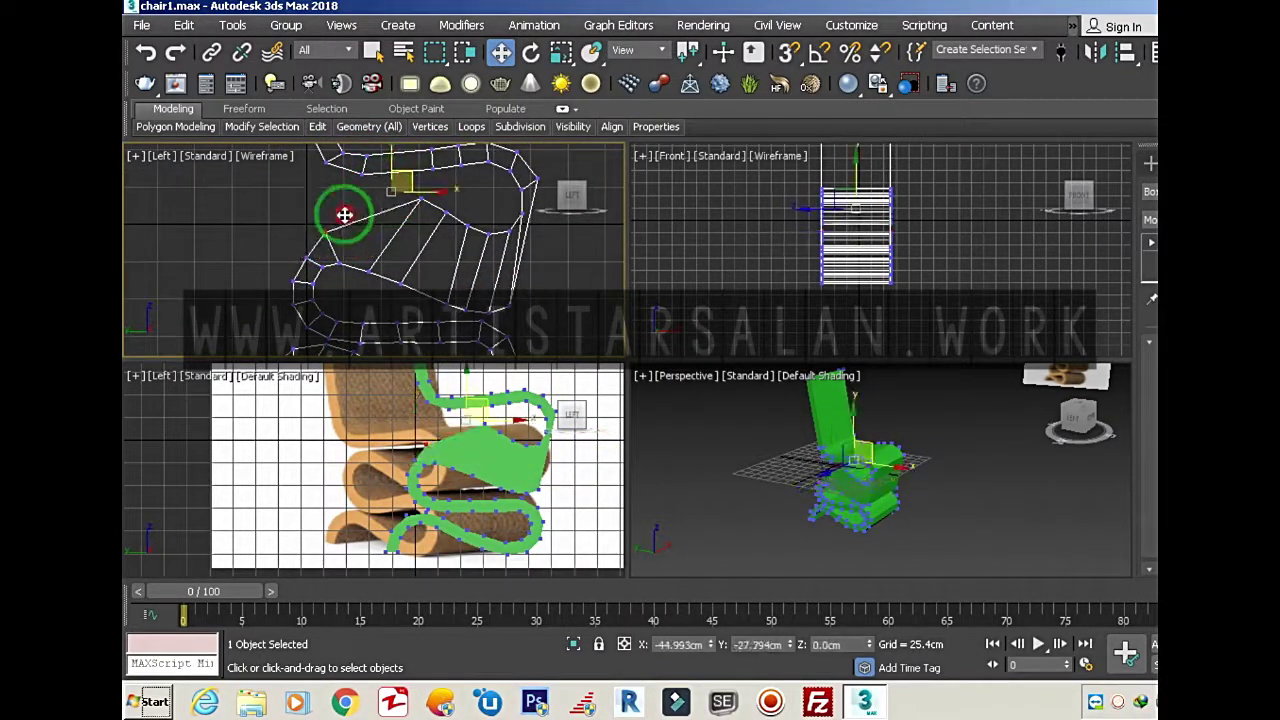
left_click_drag(386, 247, 528, 226)
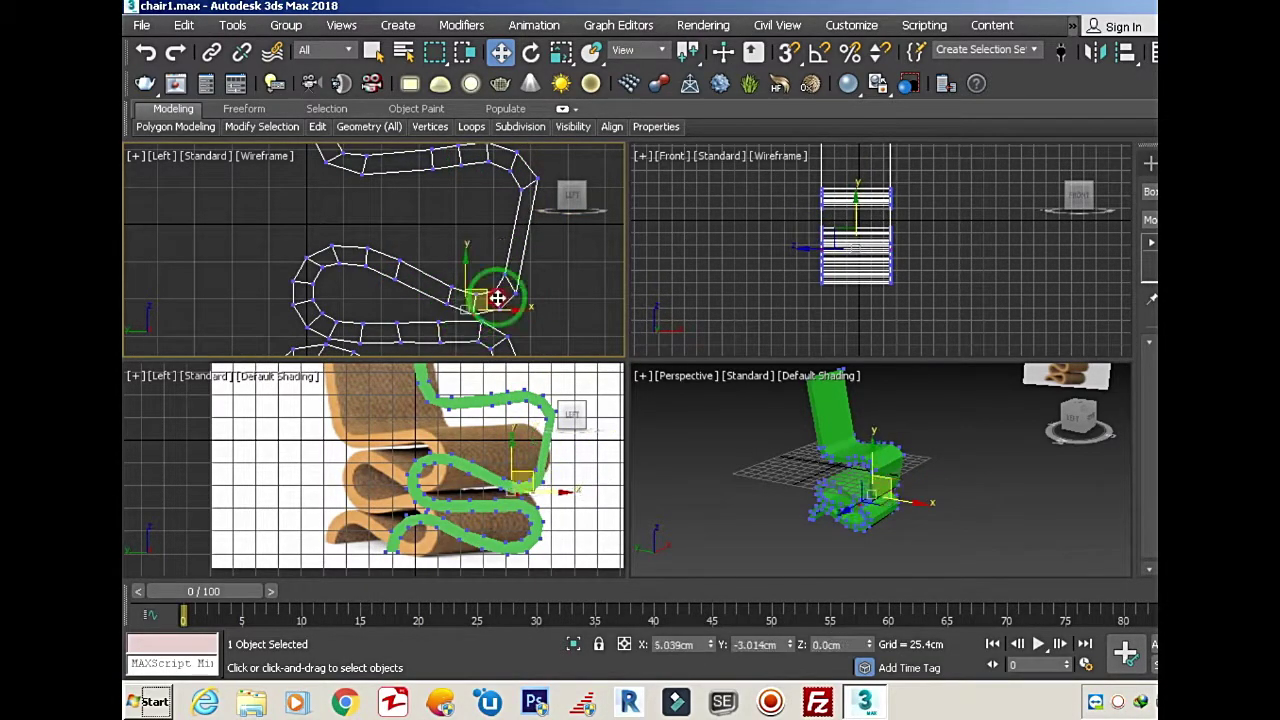
middle_click_drag(497, 298, 431, 255)
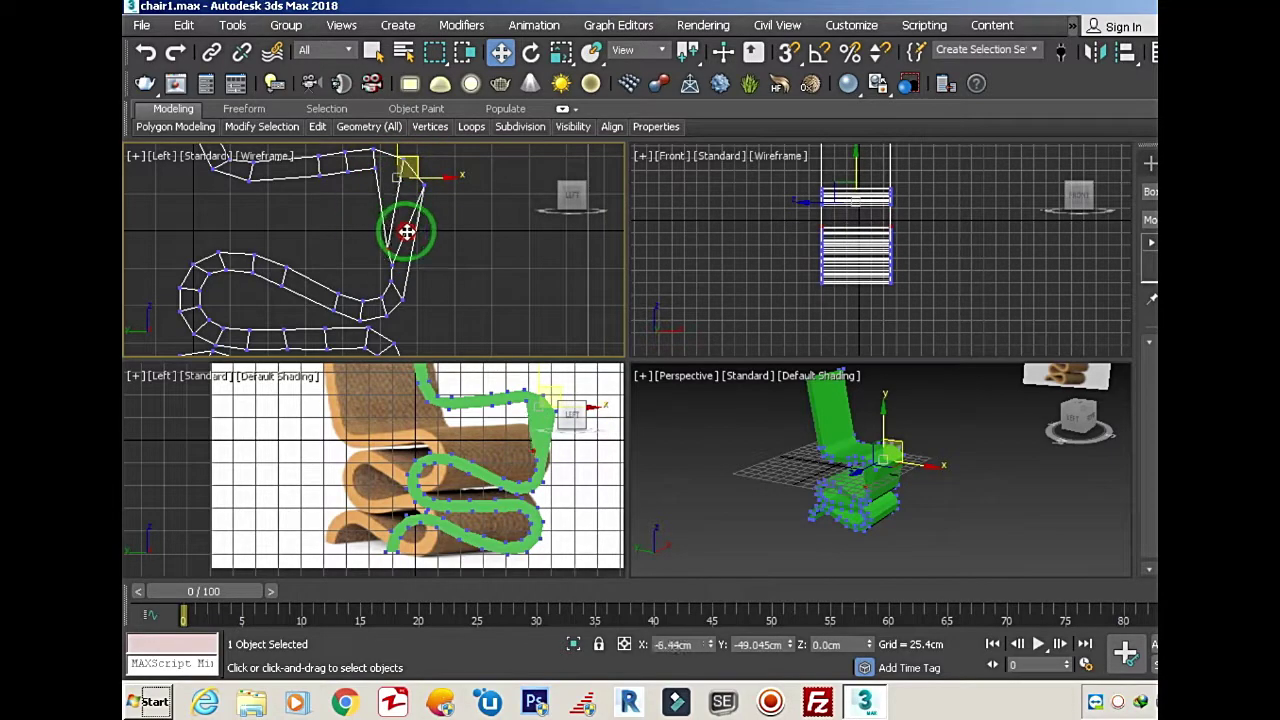
mouse_move(335, 177)
left_mouse_down()
mouse_move(271, 220)
mouse_move(263, 177)
left_mouse_up()
middle_click_drag(263, 177, 333, 212)
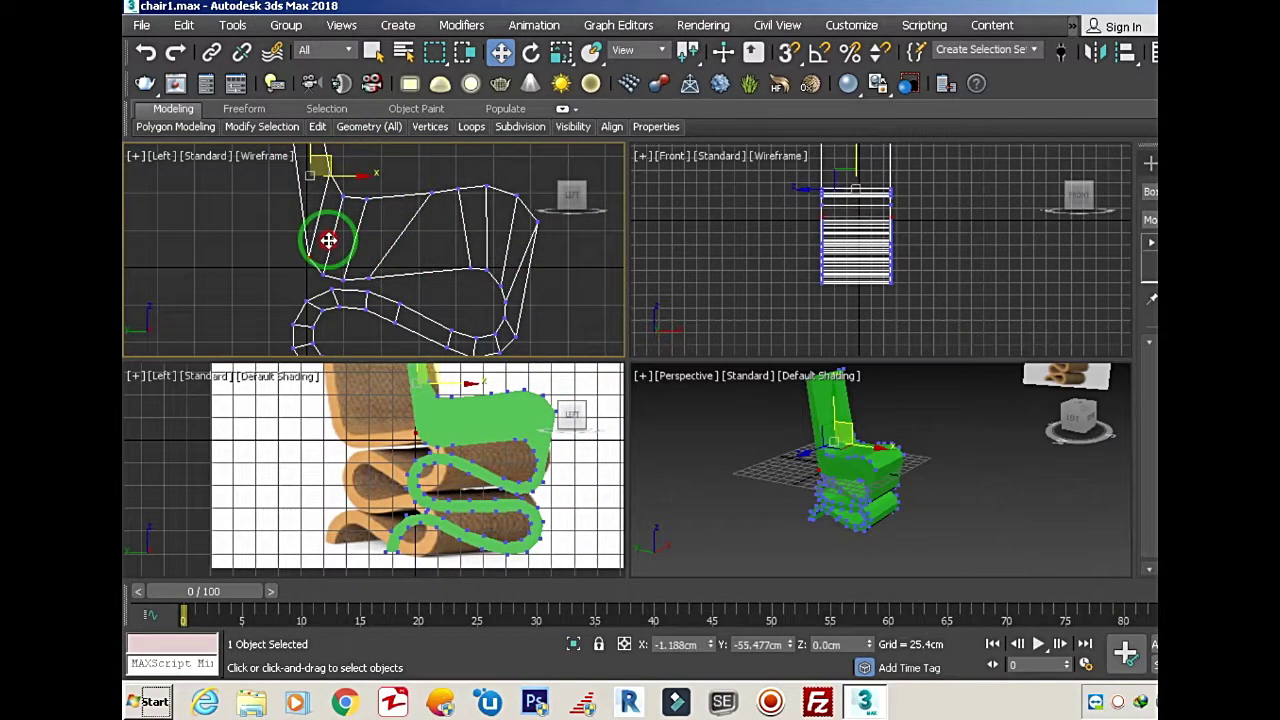
Step: Reposition the chair-back right-end vertex and lower the seat-back junction vertex
left_click(537, 221)
middle_click_drag(557, 210, 426, 201)
left_click(409, 220)
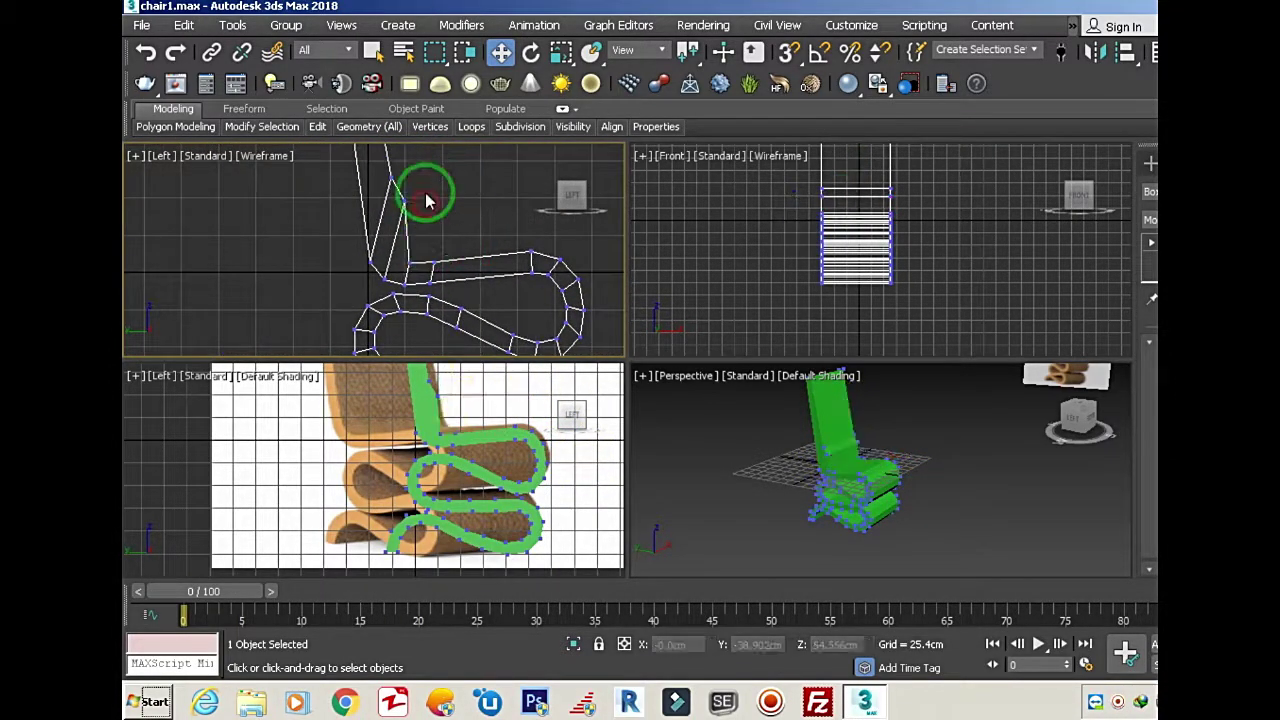
left_click(393, 256)
middle_click_drag(393, 256, 368, 279)
mouse_move(429, 194)
left_mouse_down()
mouse_move(385, 212)
mouse_move(428, 307)
mouse_move(438, 272)
left_mouse_up()
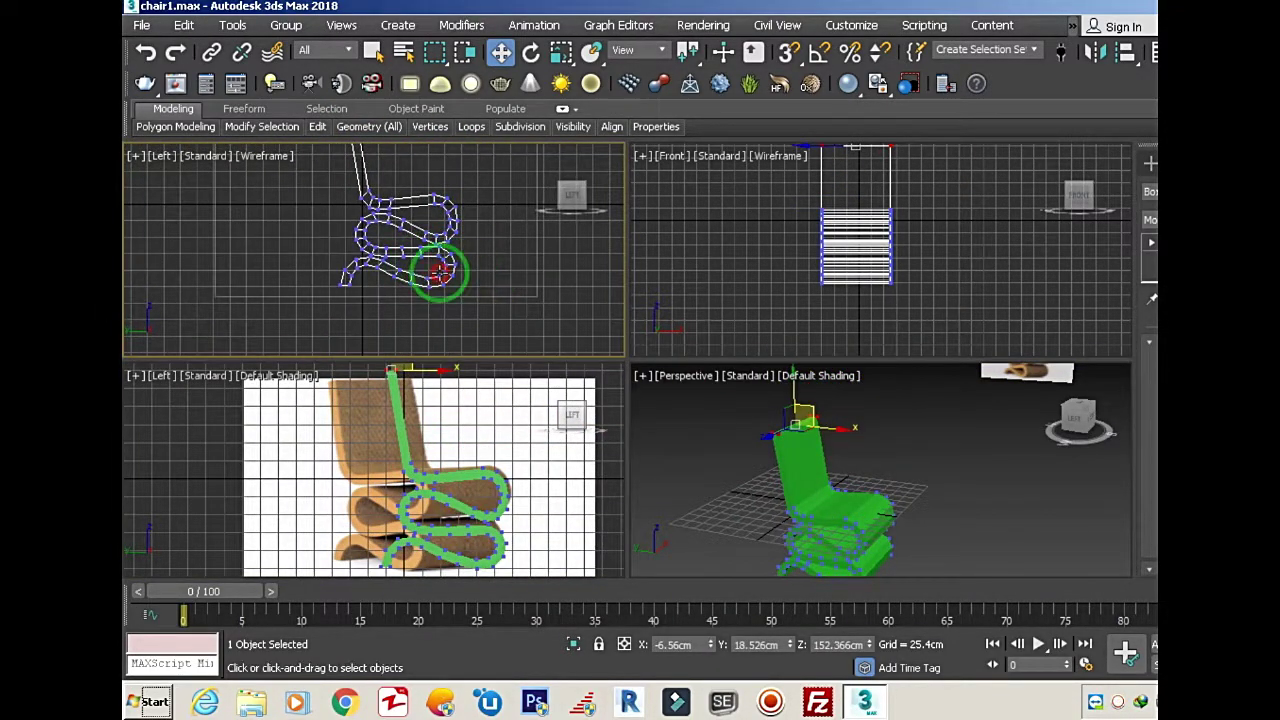
Step: Maximize the Perspective view and switch to Edge mode on the chair
key("alt+w")
mouse_move(766, 414)
middle_mouse_down("alt")
mouse_move(564, 253)
mouse_move(446, 227)
mouse_move(557, 429)
mouse_move(443, 249)
mouse_move(651, 377)
mouse_move(563, 432)
mouse_move(467, 335)
middle_mouse_up("alt")
key("2")
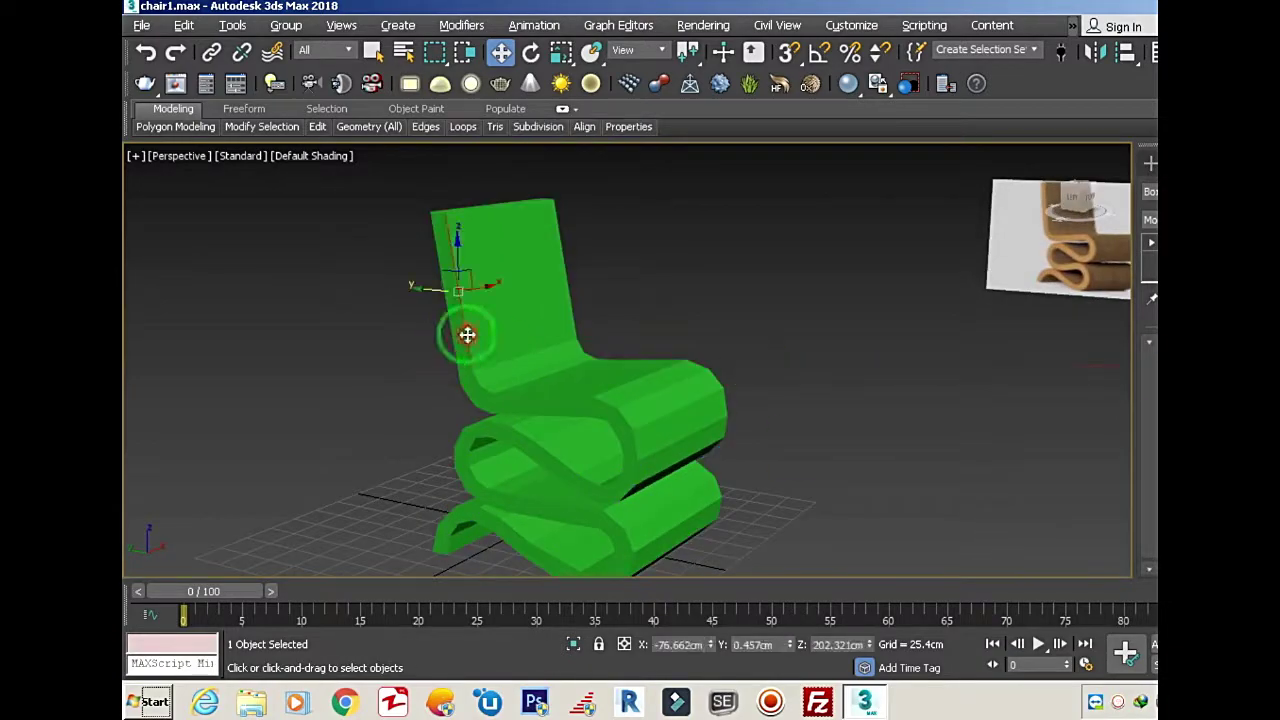
mouse_move(528, 412)
middle_mouse_down("alt")
mouse_move(714, 434)
mouse_move(594, 429)
mouse_move(391, 520)
mouse_move(1097, 455)
mouse_move(571, 457)
mouse_move(586, 443)
middle_mouse_up("alt")
Step: Chamfer the selected edges with 4 segments, with edged faces shown in the viewport
key("ctrl+shift+c")
left_click(263, 372)
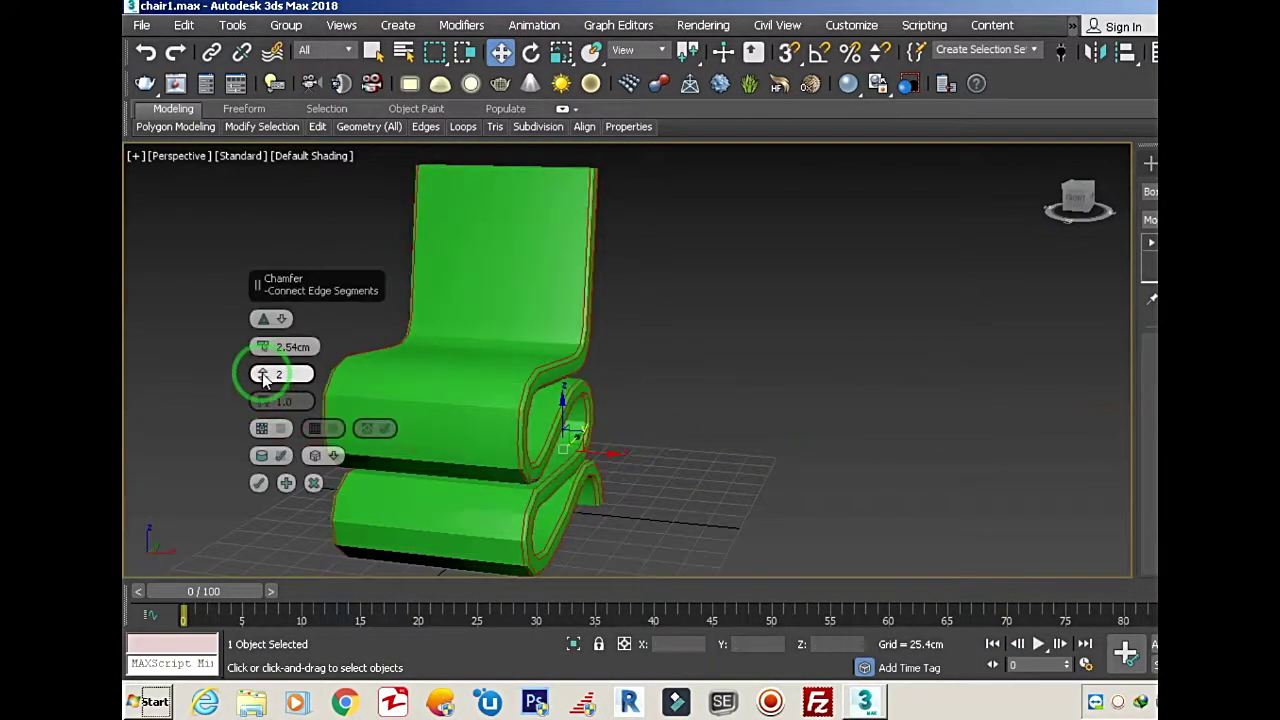
type("3")
scroll(271, 343, "up", 5)
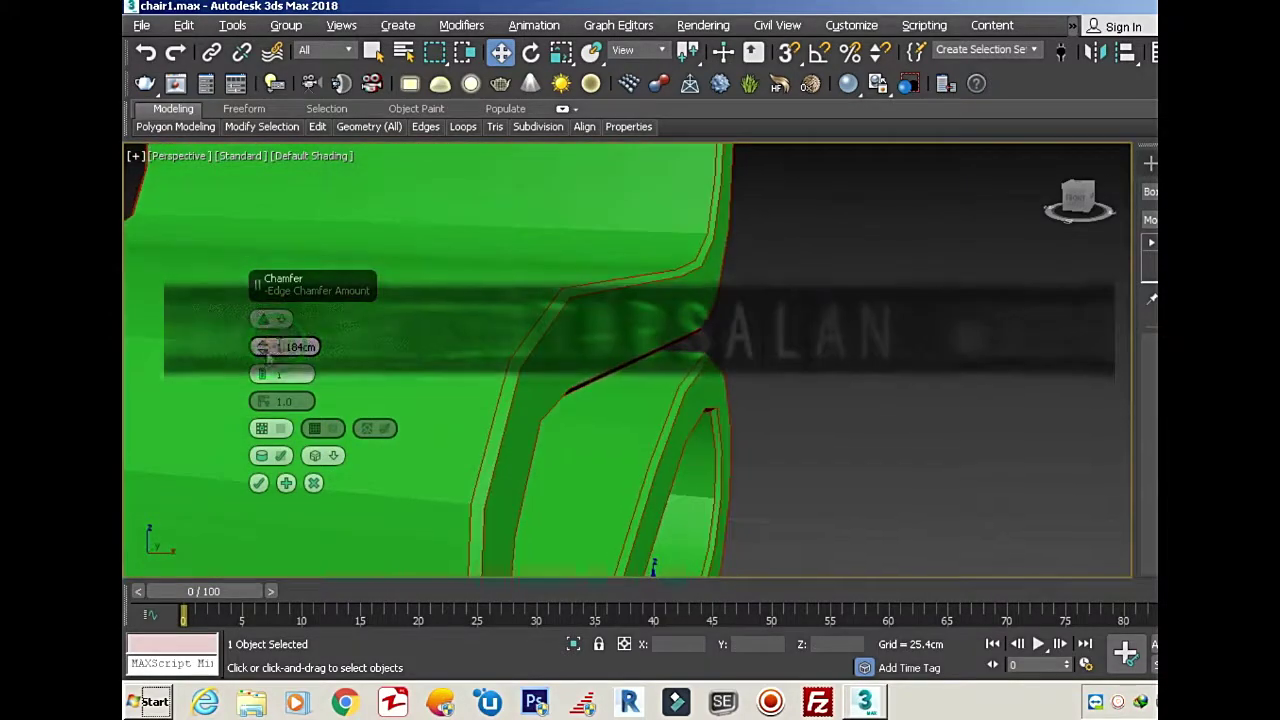
left_click(310, 155)
left_click(362, 309)
left_click(268, 375)
type("4")
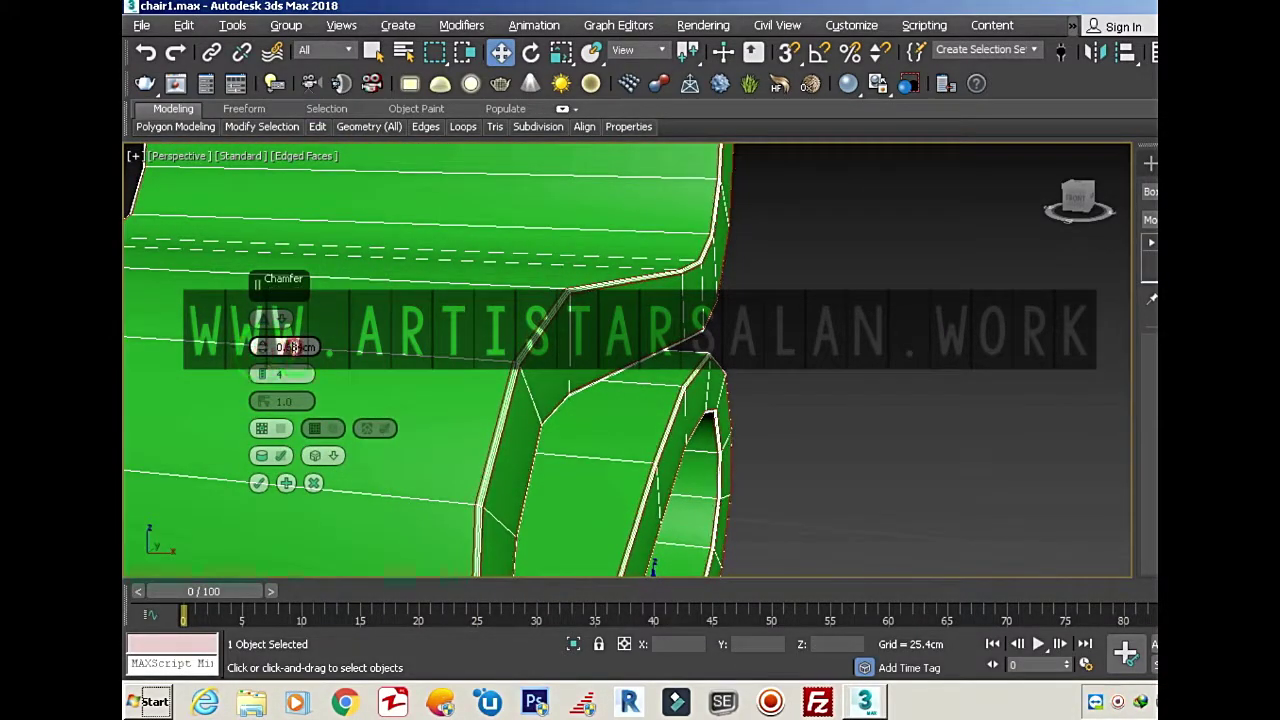
left_click(258, 483)
Step: Frame the chair and give it an orange object colour
key("z")
scroll(540, 440, "down", 2)
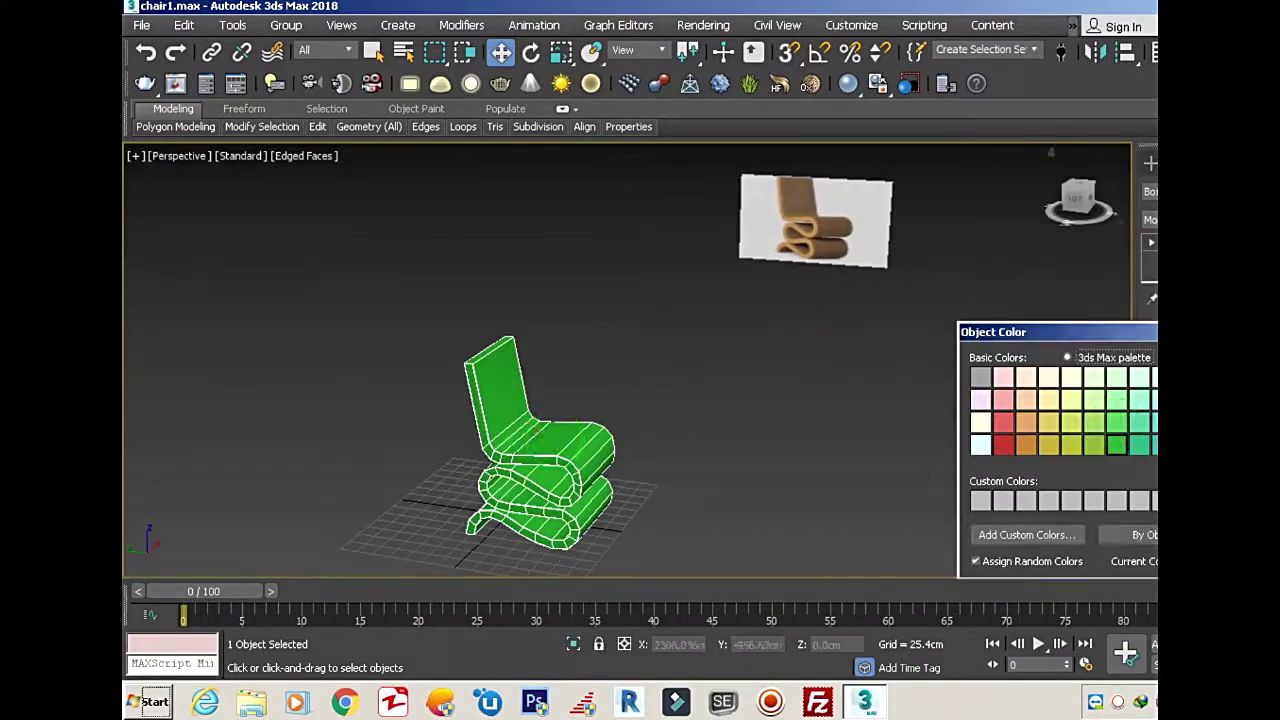
left_click(1026, 445)
Step: Orbit and zoom around the orange chair to inspect it, including the seat underside
mouse_move(540, 440)
middle_mouse_down("alt")
mouse_move(560, 400)
mouse_move(671, 400)
middle_mouse_up("alt")
scroll(671, 400, "up", 4)
scroll(812, 347, "up", 4)
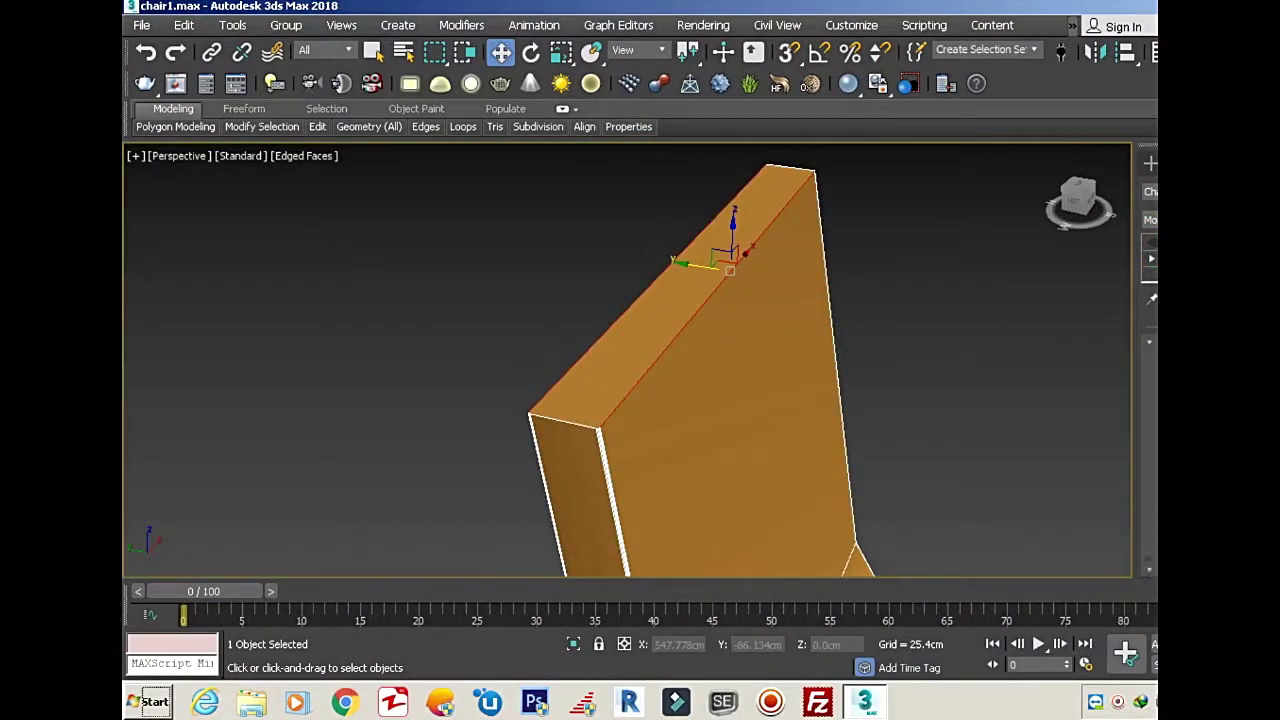
middle_click_drag(520, 360, 466, 304, "alt")
scroll(722, 415, "down", 5)
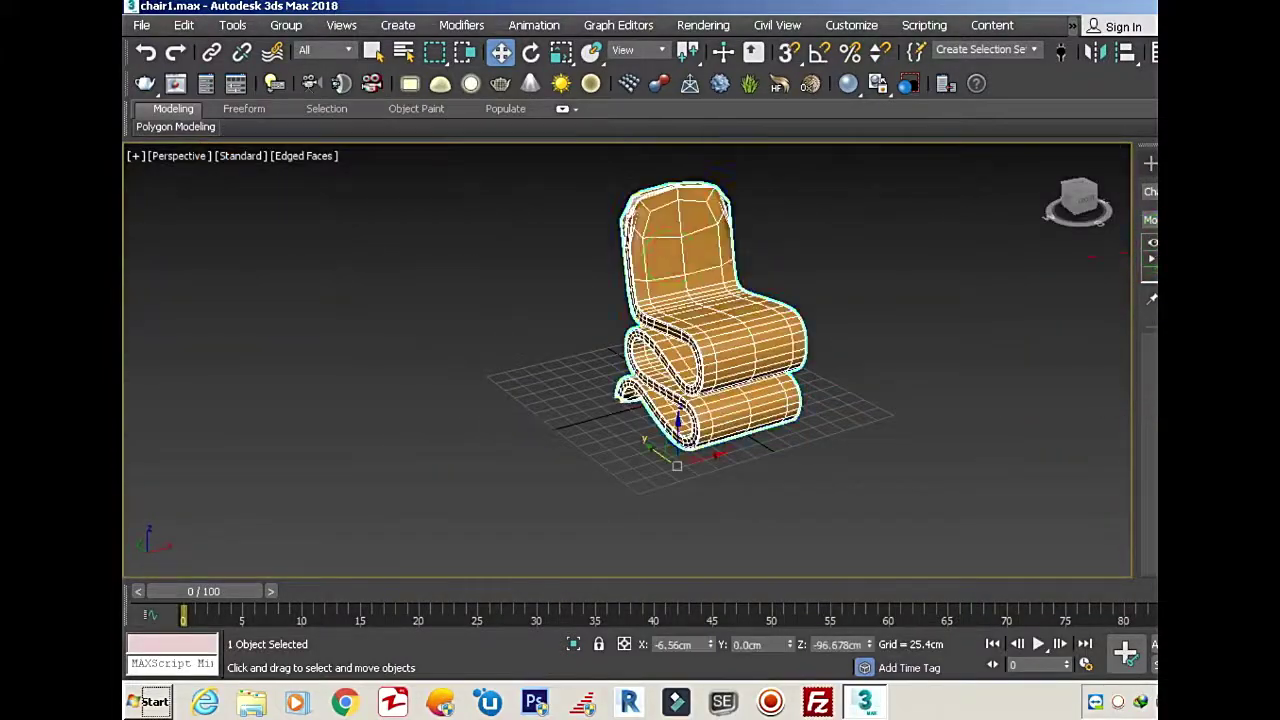
mouse_move(722, 415)
middle_mouse_down("alt")
mouse_move(600, 277)
mouse_move(848, 452)
middle_mouse_up("alt")
scroll(600, 277, "up", 5)
scroll(848, 452, "down", 5)
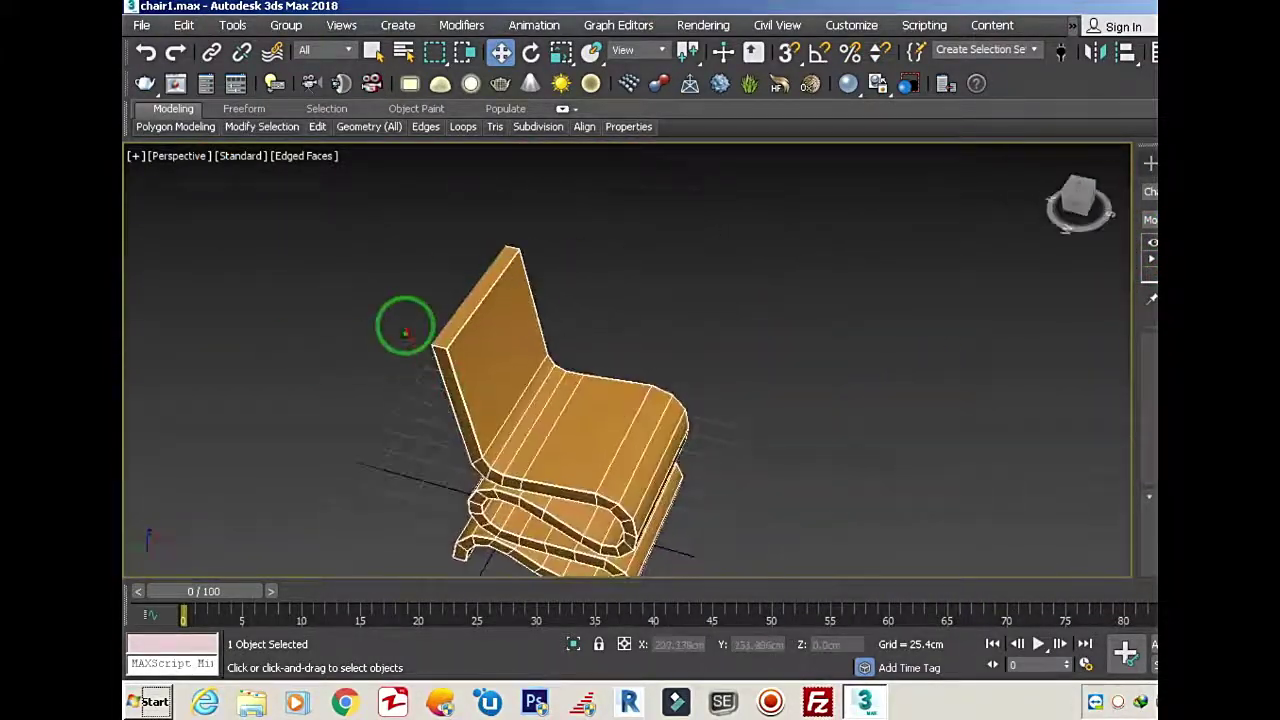
scroll(403, 326, "up", 5)
Step: Turn off the edged-faces overlay so the chair shows in Default Shading
mouse_move(1143, 243)
middle_mouse_down("alt")
mouse_move(730, 310)
mouse_move(734, 409)
mouse_move(834, 374)
mouse_move(700, 329)
mouse_move(500, 300)
middle_mouse_up("alt")
left_click(700, 329)
left_click(303, 156)
left_click(336, 310)
middle_click_drag(336, 310, 686, 329, "alt")
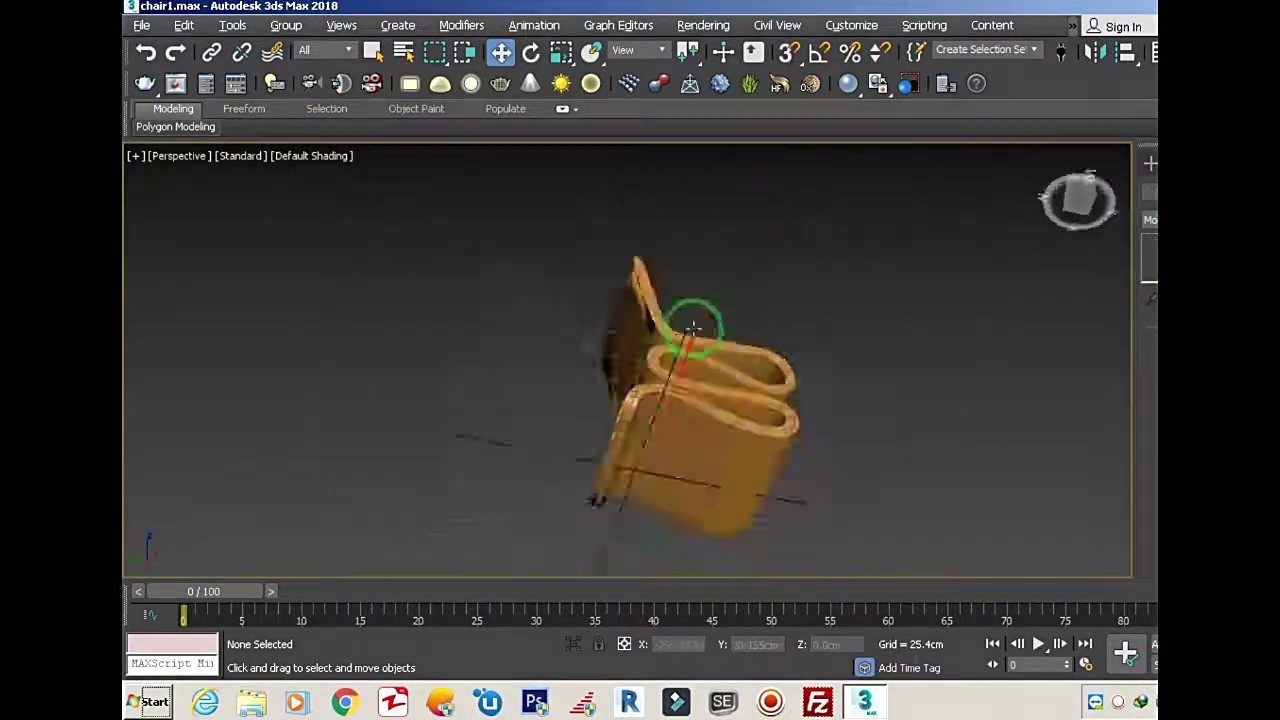
scroll(580, 451, "up", 3)
Step: Select the chair and adjust its MeshSmooth smoothness
left_click(580, 451)
scroll(972, 384, "down", 3)
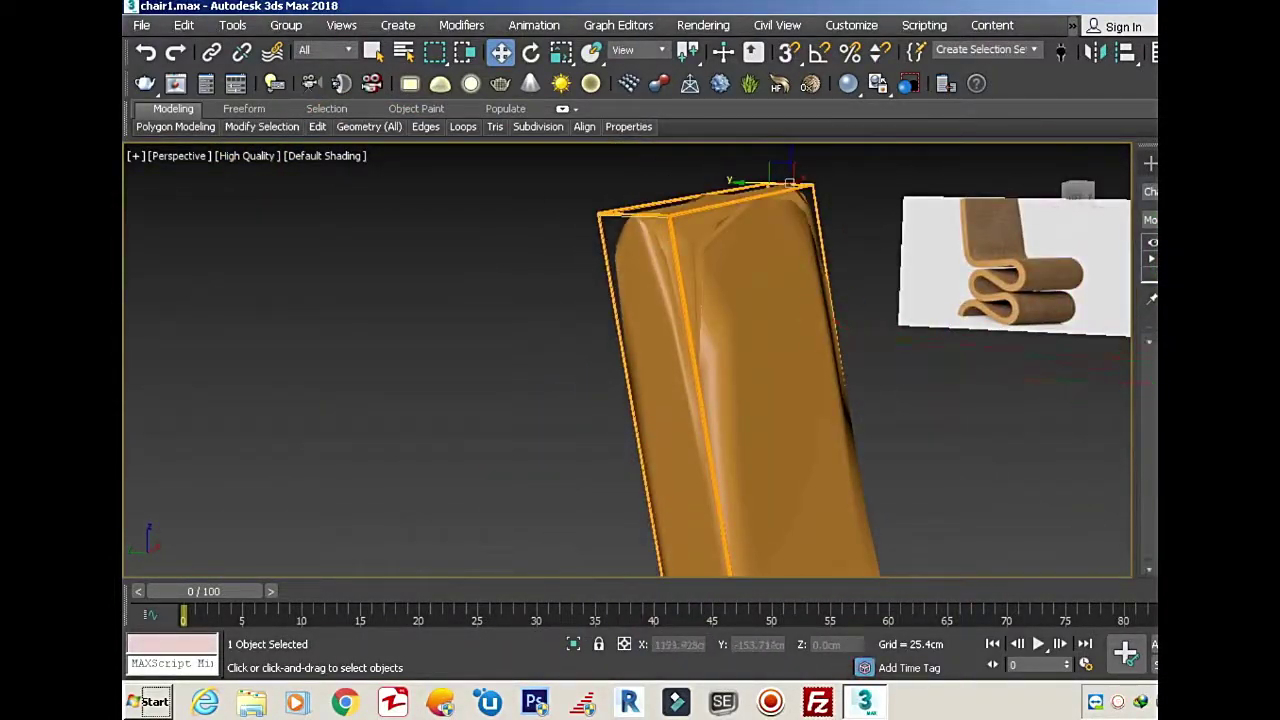
middle_click_drag(975, 380, 848, 343, "alt")
scroll(866, 391, "down", 3)
scroll(835, 435, "up", 4)
left_click(835, 435)
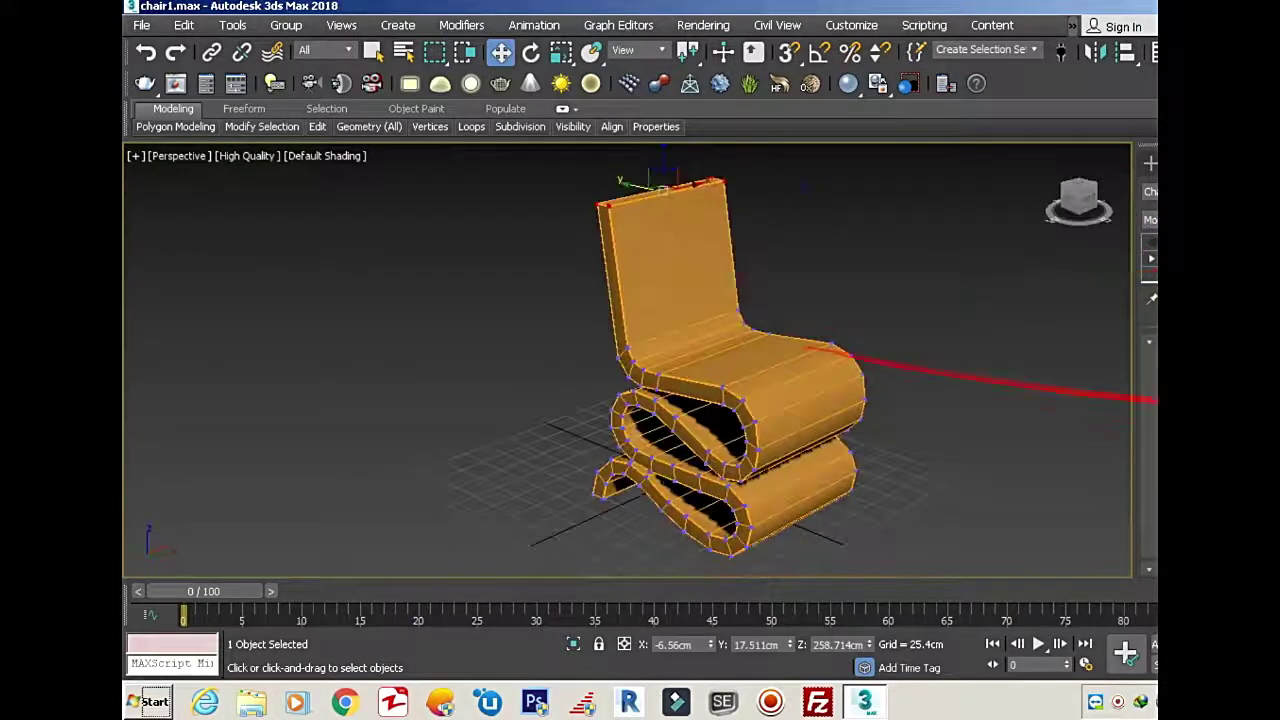
middle_click_drag(629, 400, 686, 314, "alt")
left_click(263, 314)
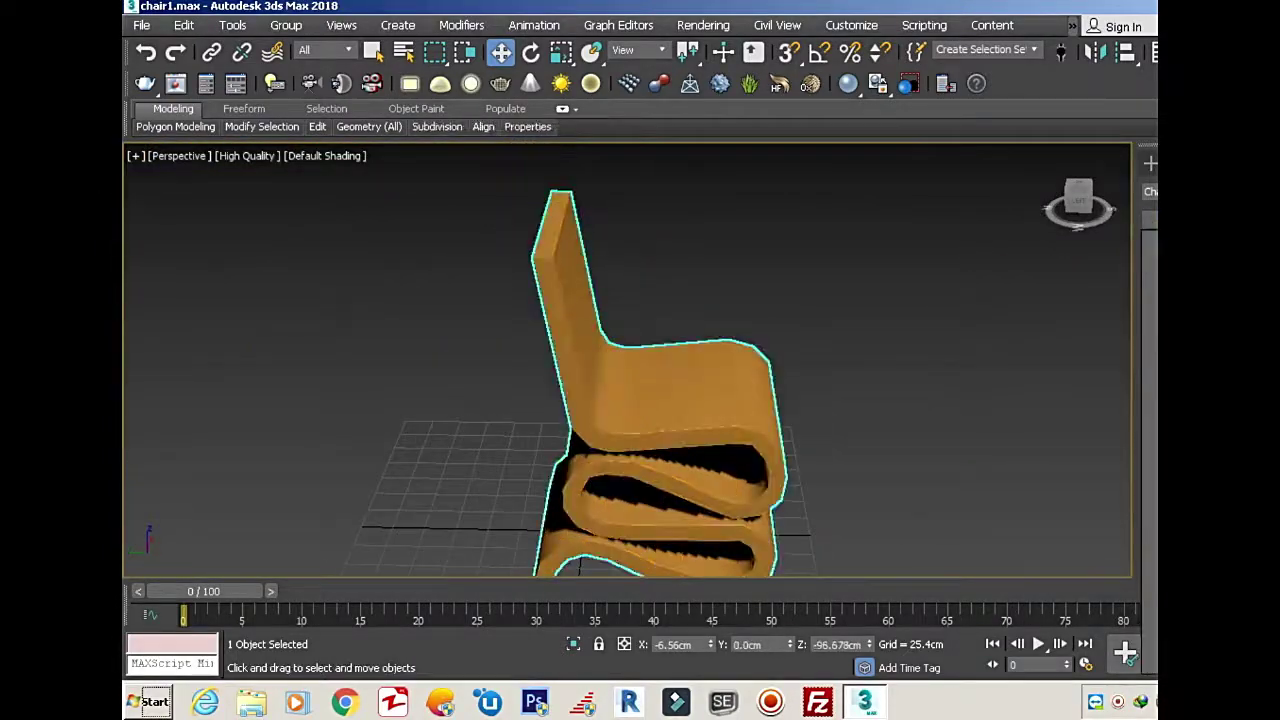
Step: Orbit the view so the finished chair faces the camera
mouse_move(877, 331)
middle_mouse_down("alt")
mouse_move(670, 342)
mouse_move(766, 471)
middle_mouse_up("alt")
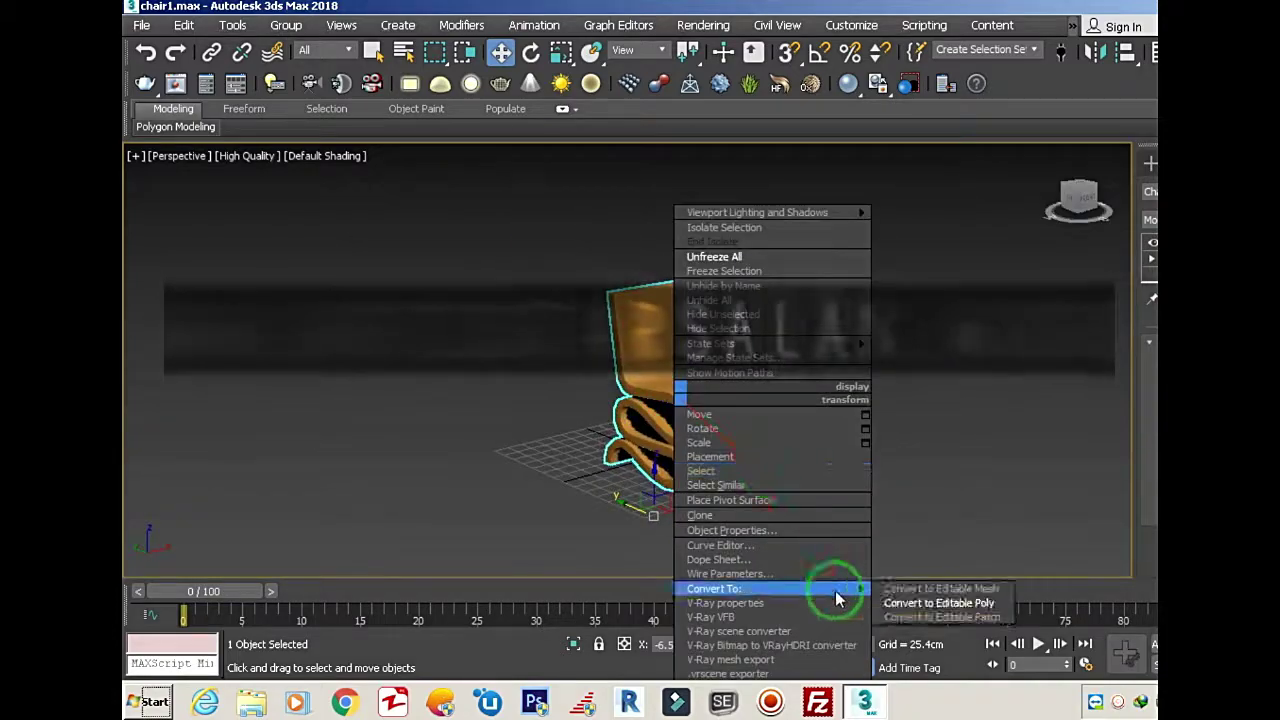